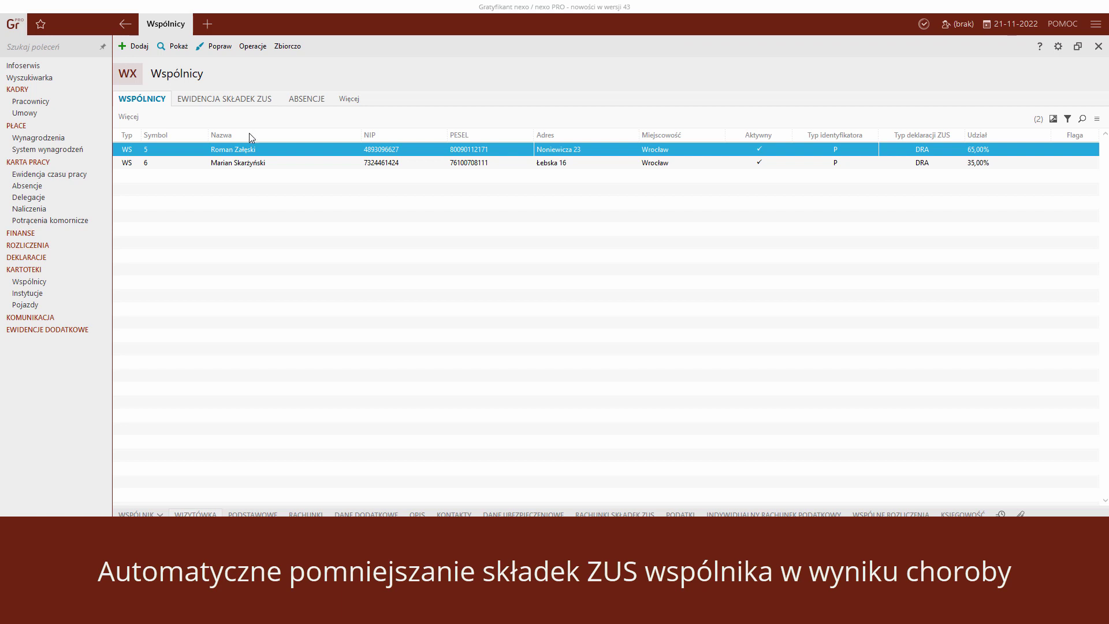
- Open the first partner's record for editing and bring up their ZUS insurance data entry valid from 01-01-2022
right_click(259, 149)
left_click(268, 169)
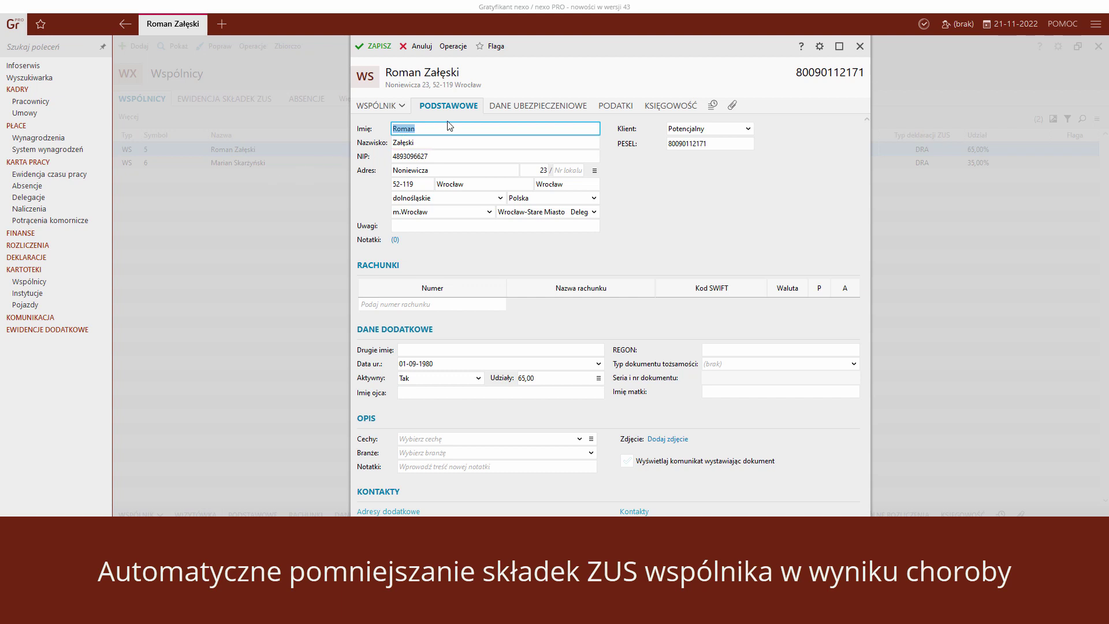
left_click(504, 110)
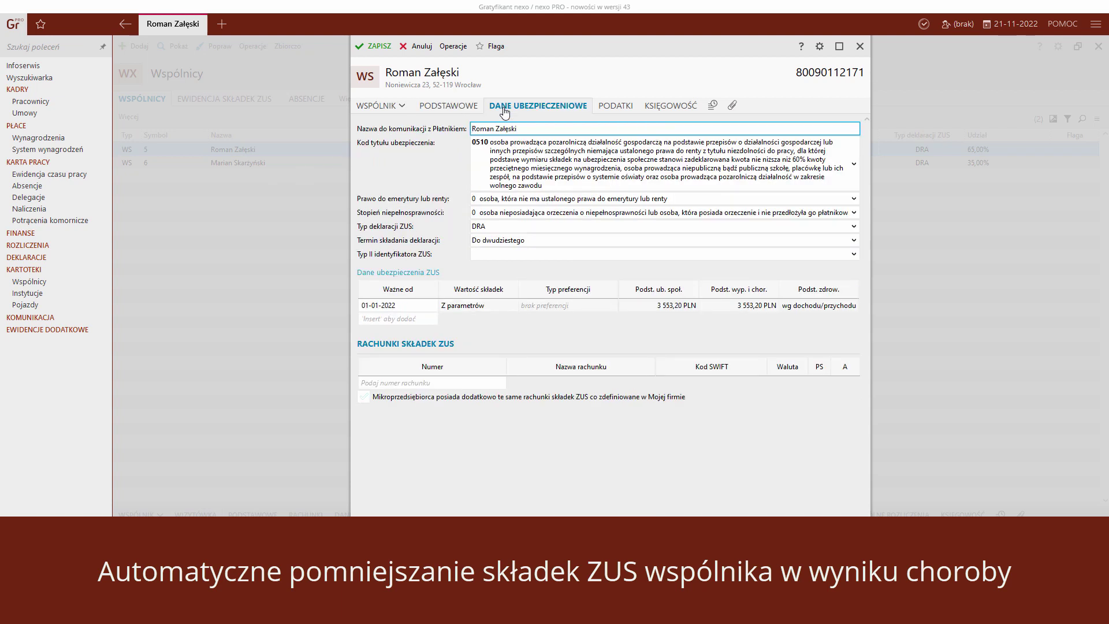
left_click(489, 307)
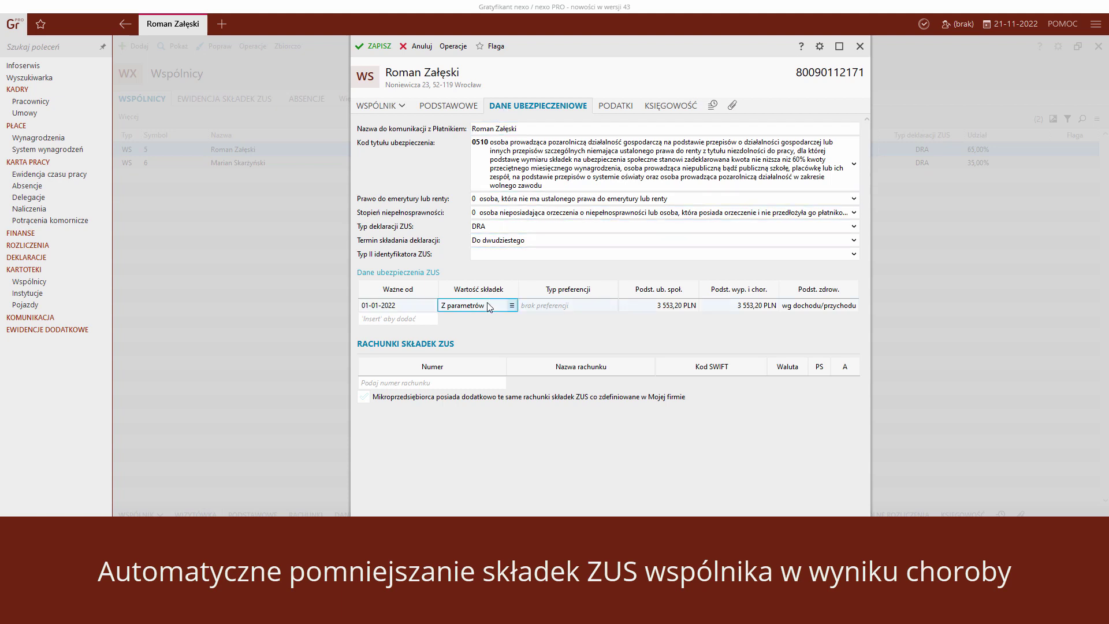
right_click(489, 307)
left_click(493, 324)
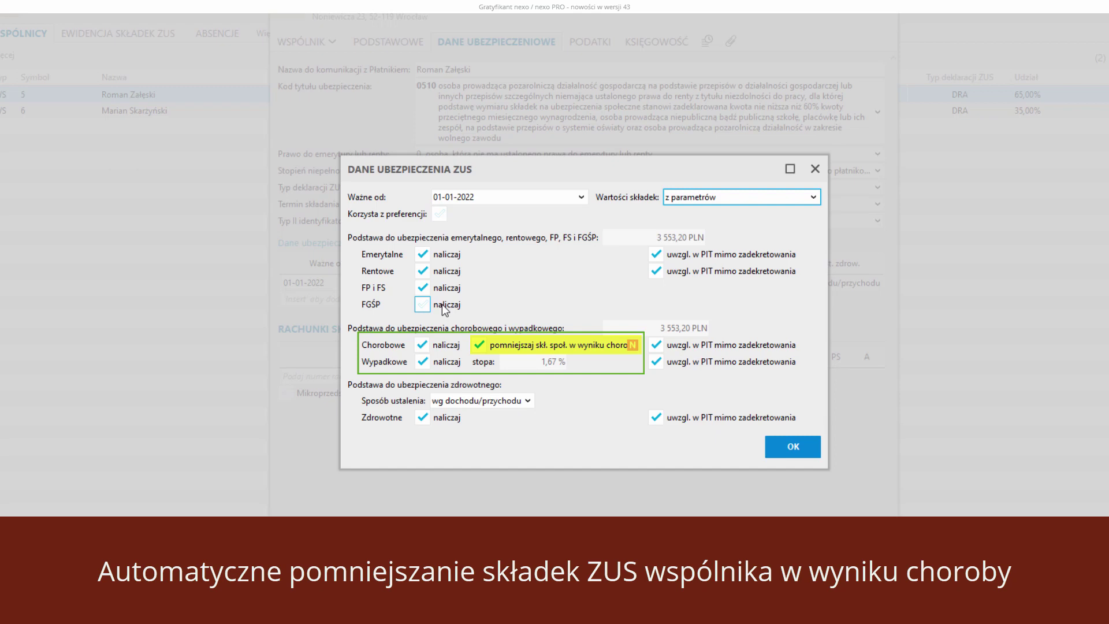
- Try enabling the reduction of social contributions due to illness with the sickness contribution off, and turn the sickness contribution back on
left_click(423, 345)
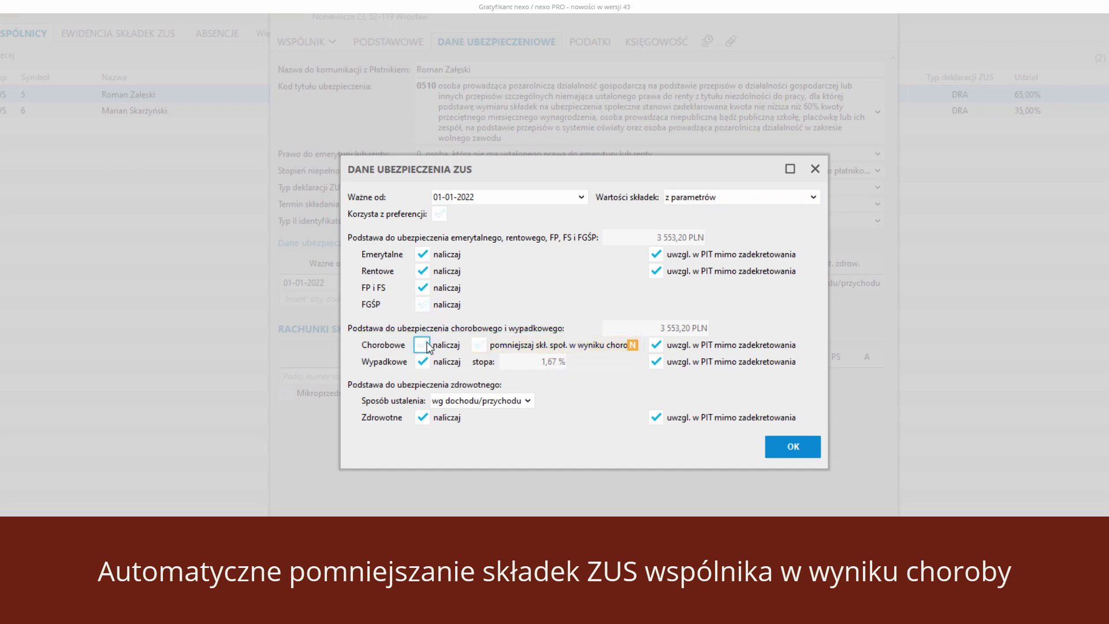
left_click(480, 345)
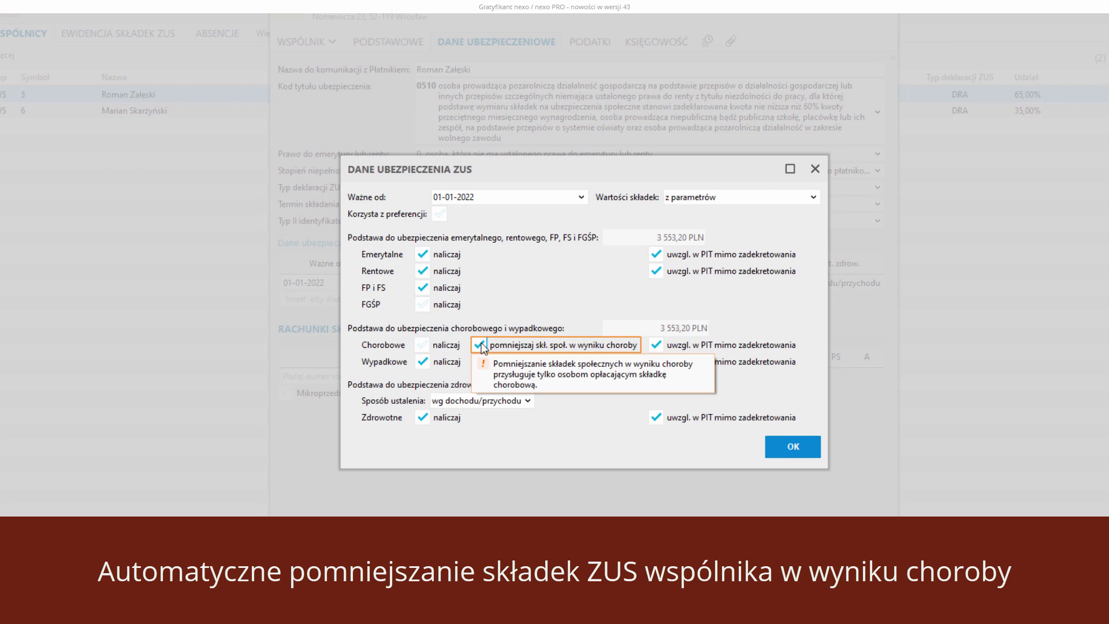
left_click(422, 346)
- Try individual contribution values (indywidualnie) with a sickness and accident insurance base of 5000 PLN
left_click(715, 201)
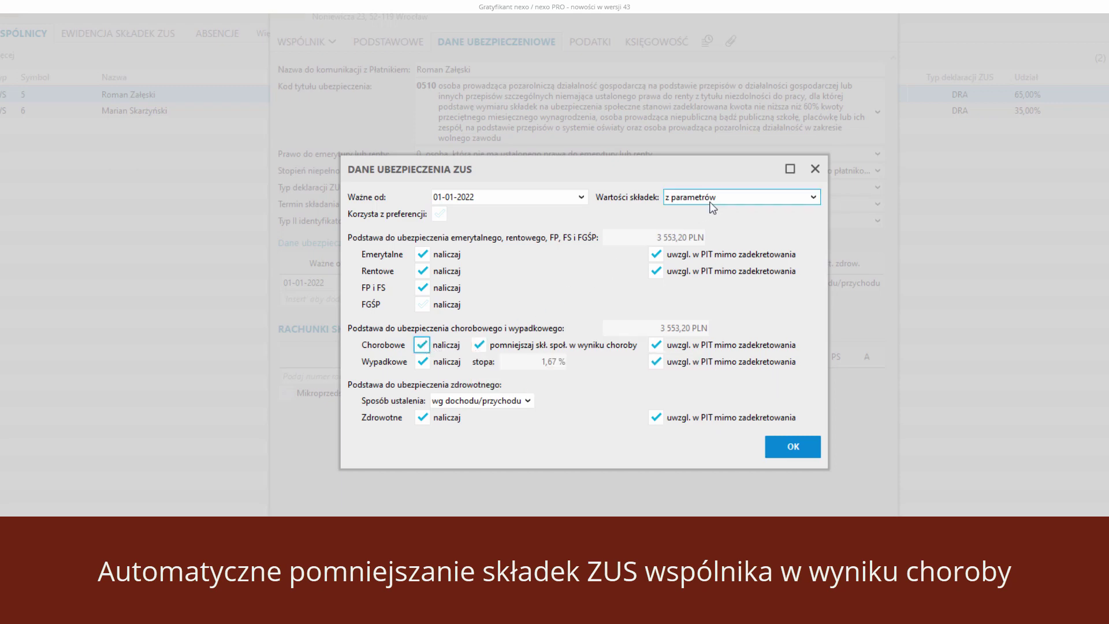
left_click(711, 232)
left_click(658, 313)
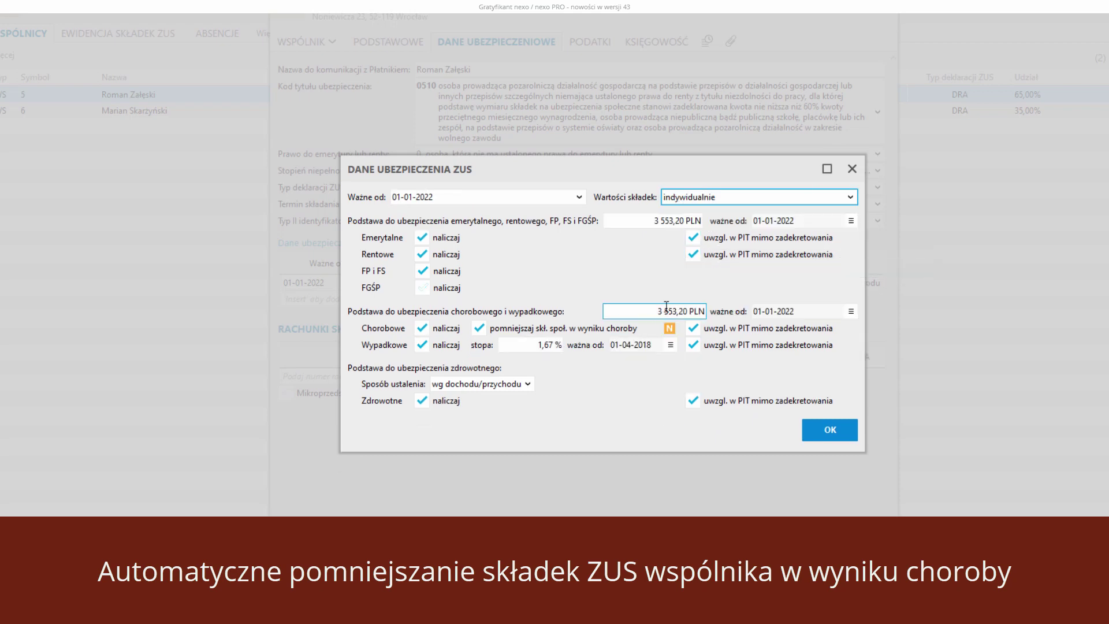
type("5000")
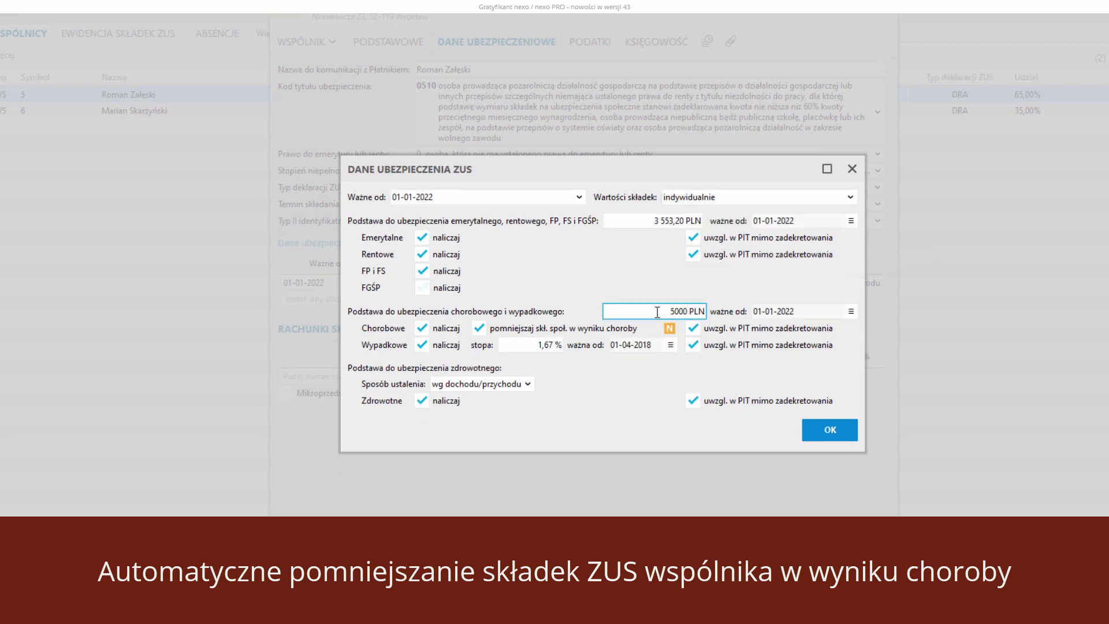
key("Tab")
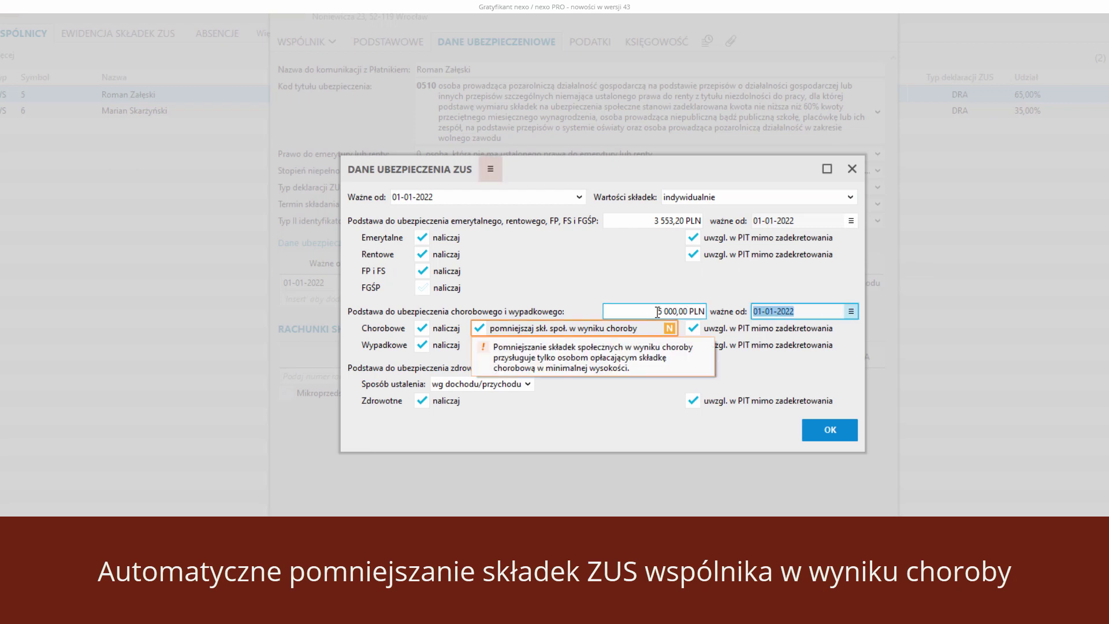
- Set the contribution values to "z parametrów" and save both the ZUS insurance data and the partner's record
left_click(722, 198)
left_click(722, 213)
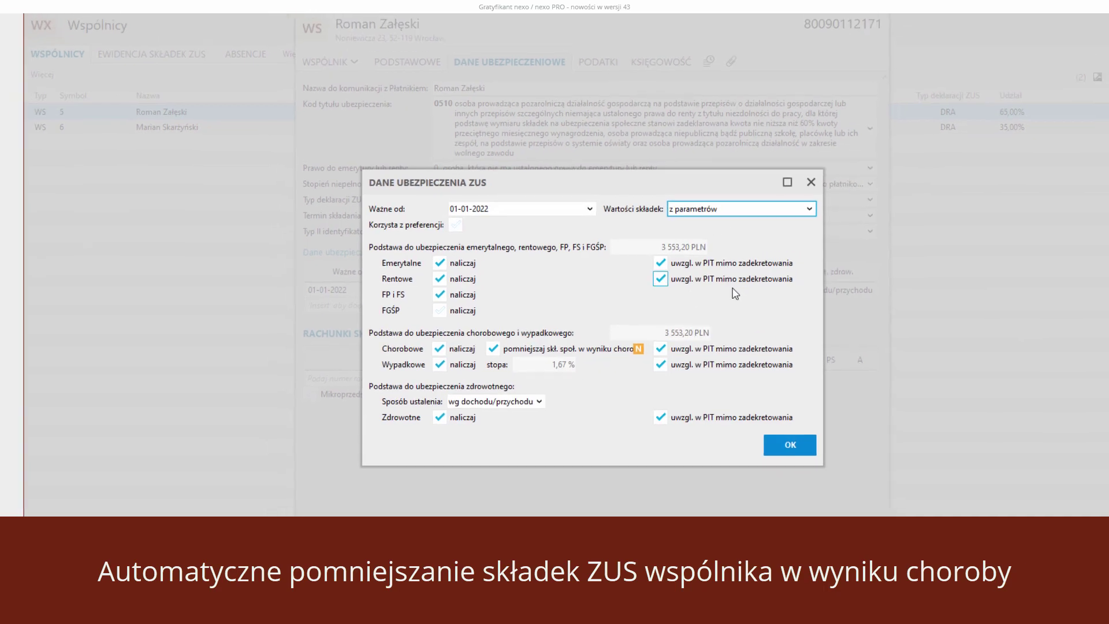
left_click(792, 446)
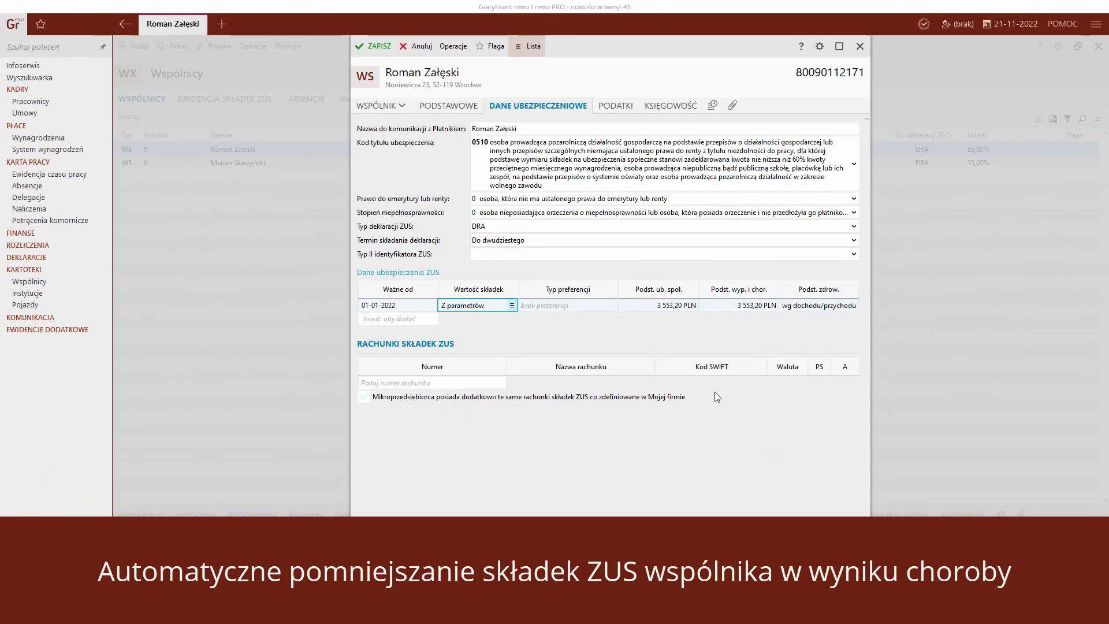
left_click(379, 47)
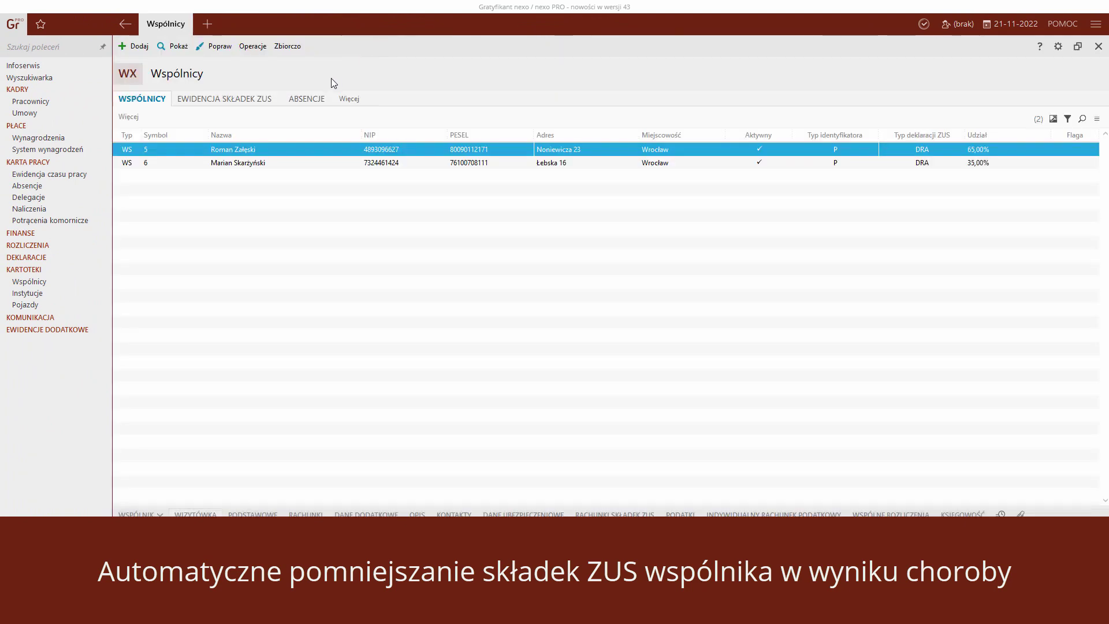
- Add a new partner absence and choose the first partner as the insured person
left_click(309, 100)
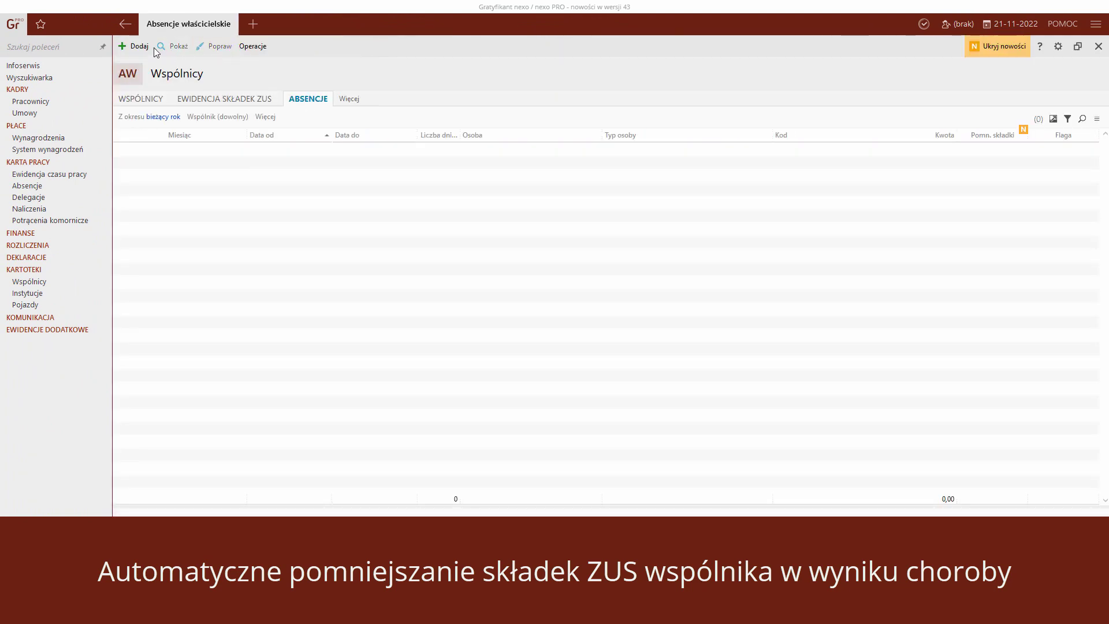
left_click(135, 52)
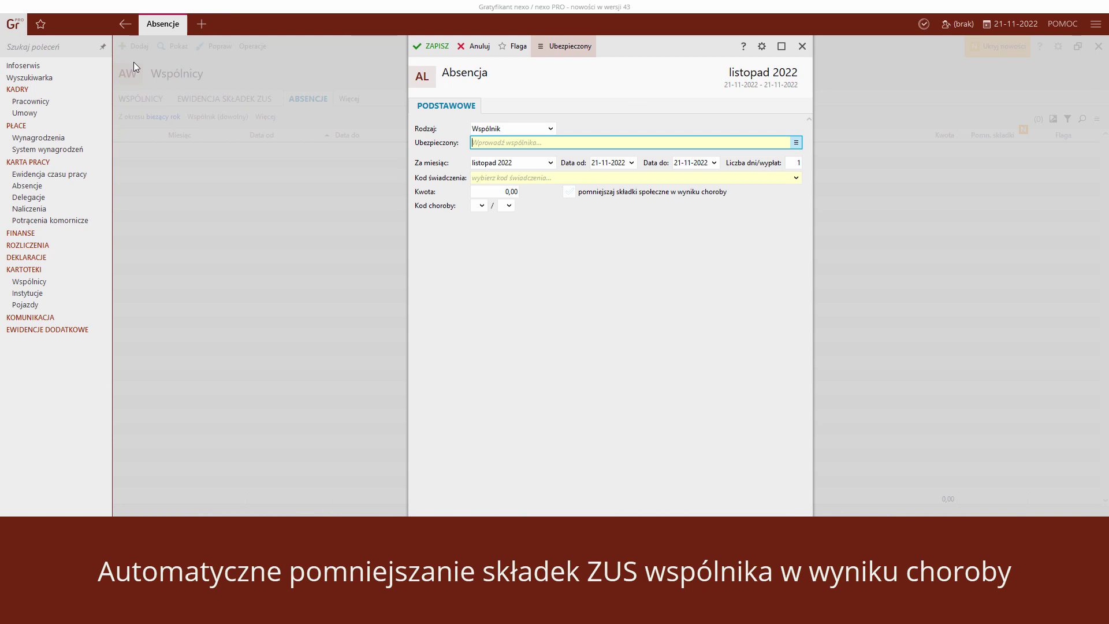
type("za")
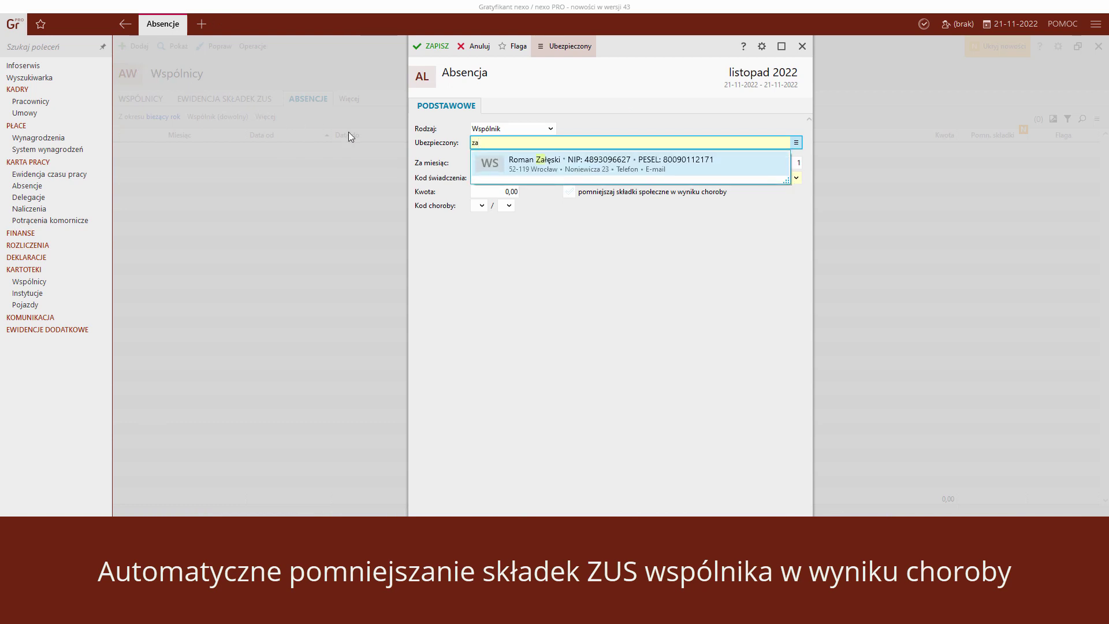
left_click(490, 165)
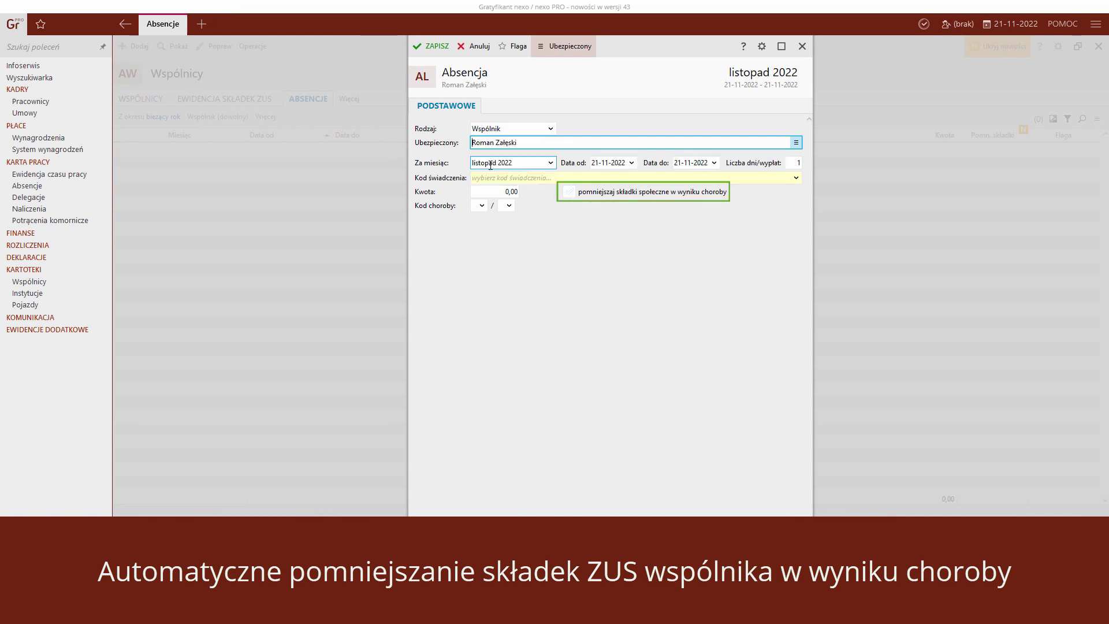
- Set the absence's end date to 30-11-2022, assign benefit code 313 (sickness allowance from sickness insurance), and save the absence
left_click(682, 165)
type("30")
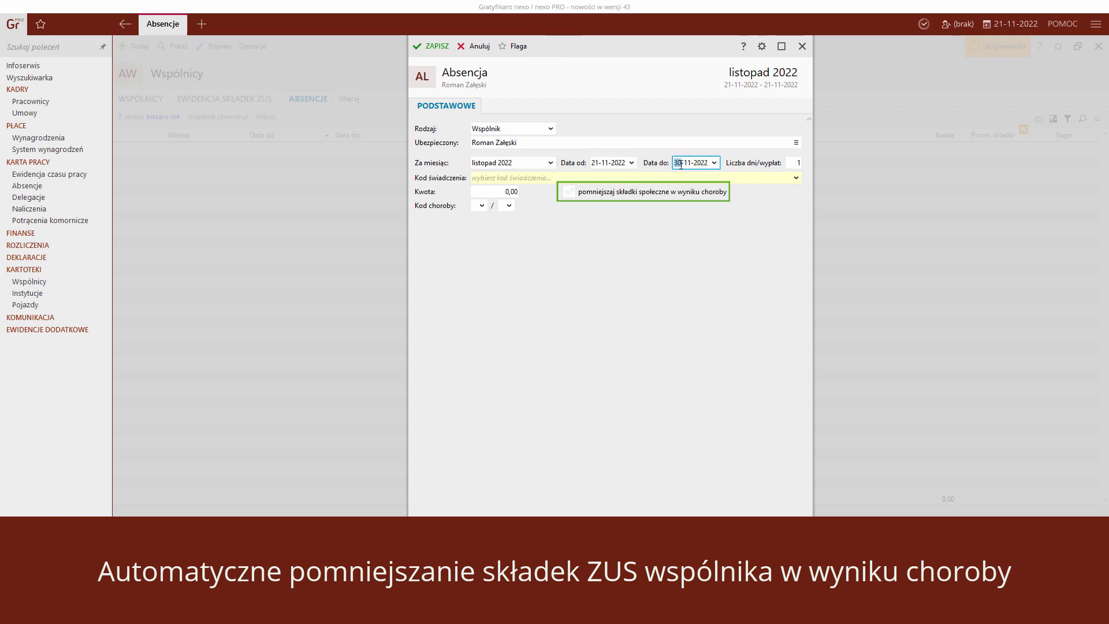
left_click(789, 164)
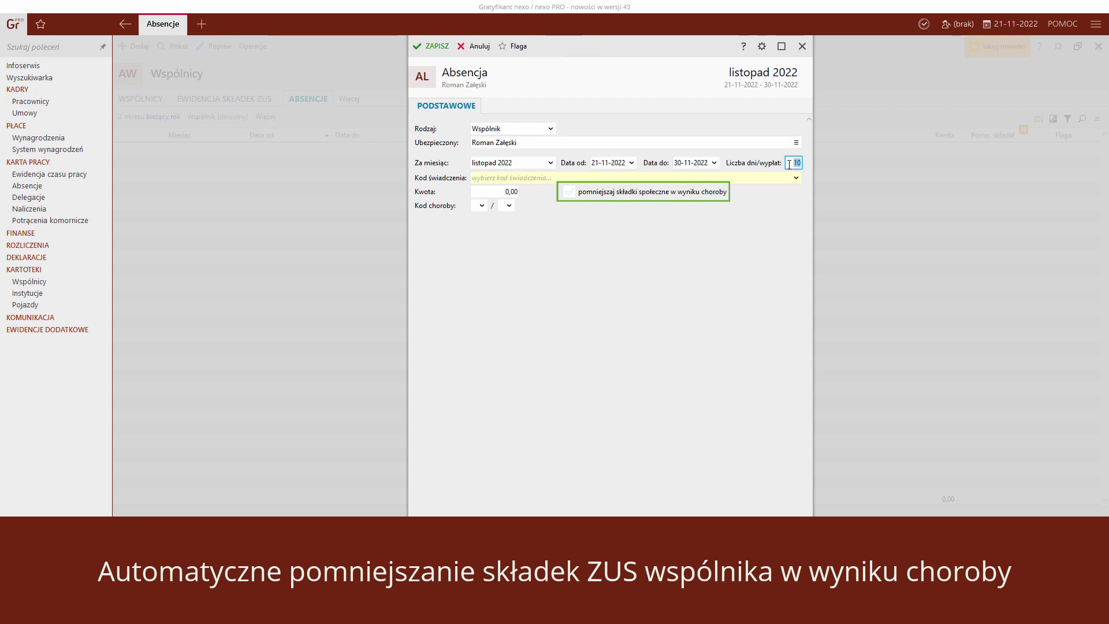
left_click(706, 178)
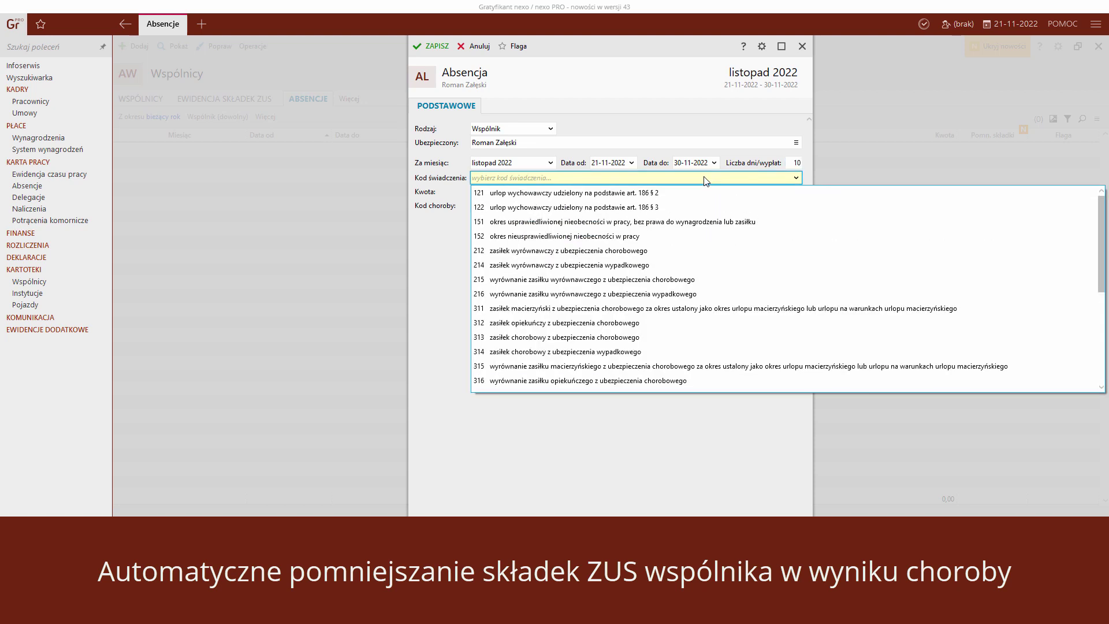
left_click(598, 335)
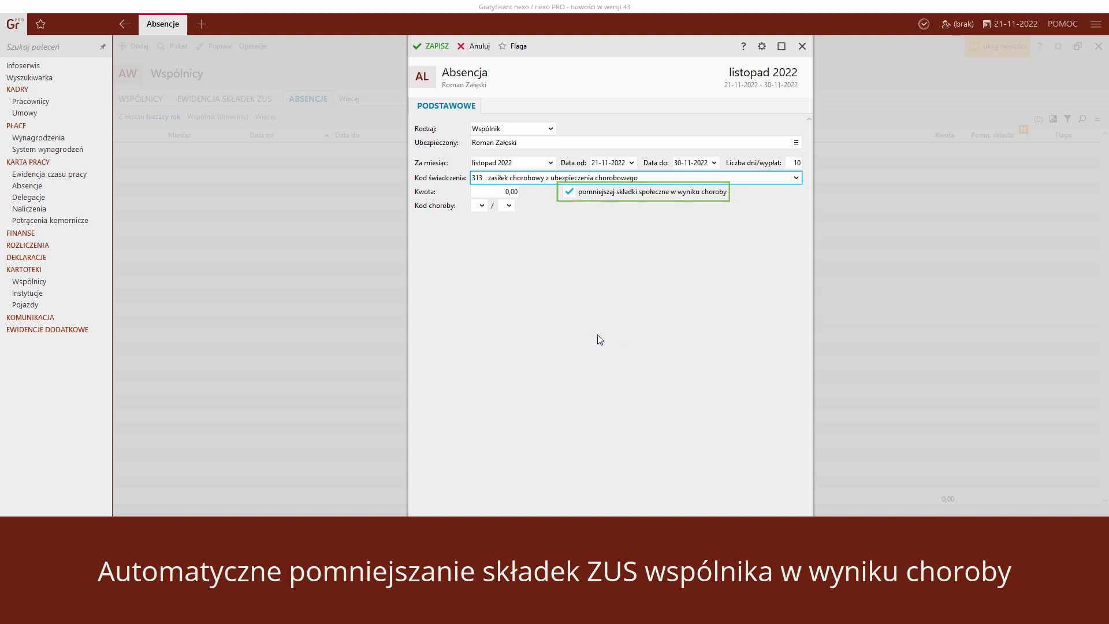
left_click(435, 46)
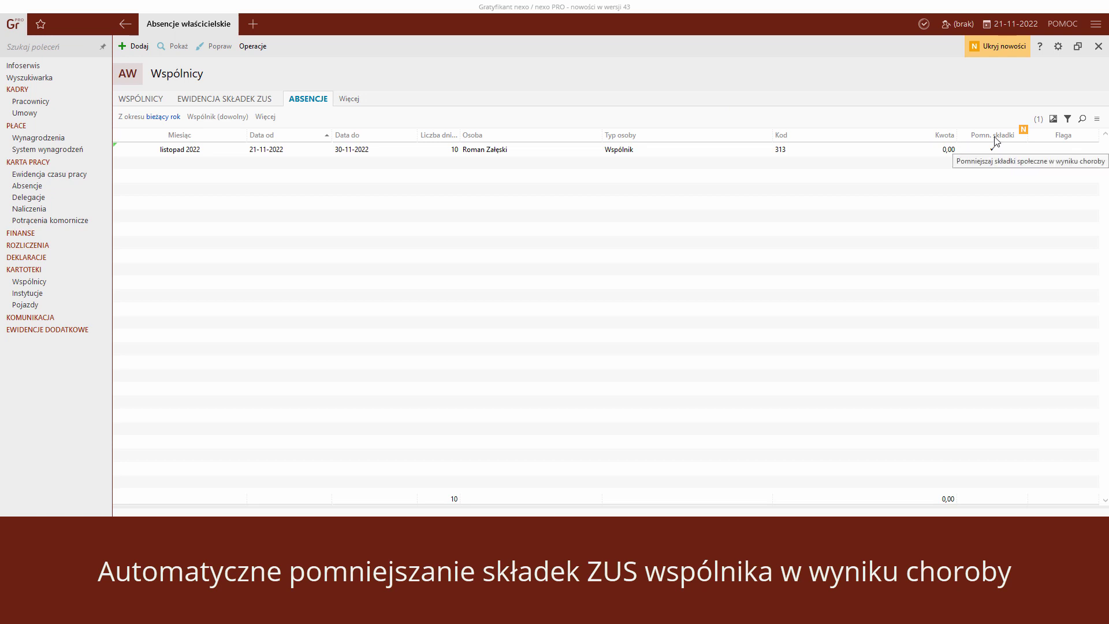
- Add a ZUS contributions record for the same partner and set its month to November 2022
left_click(221, 101)
left_click(132, 56)
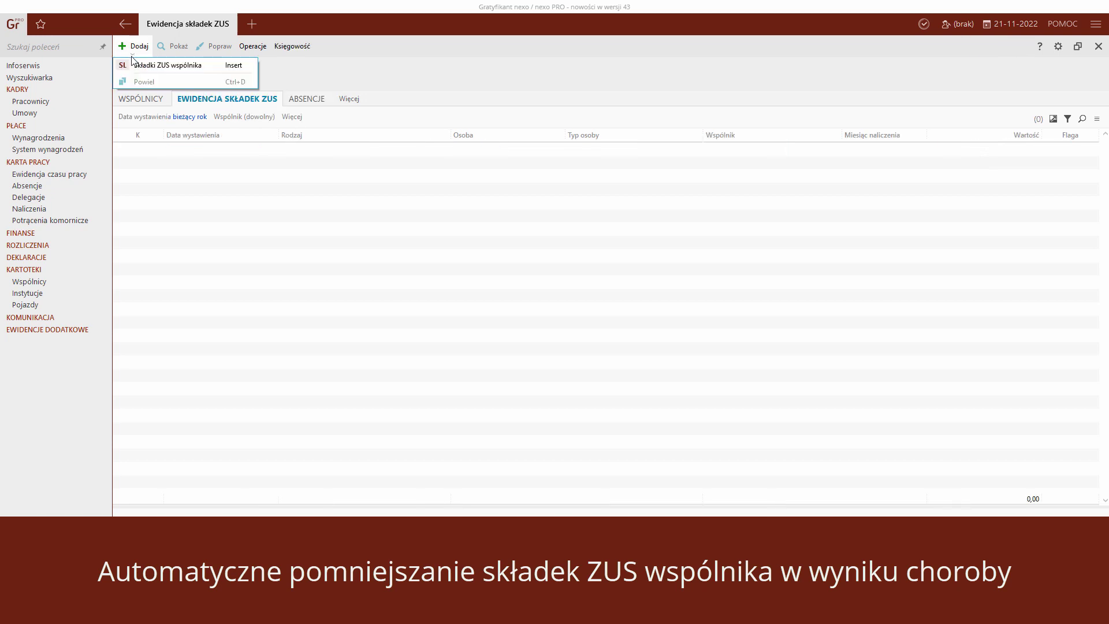
left_click(131, 64)
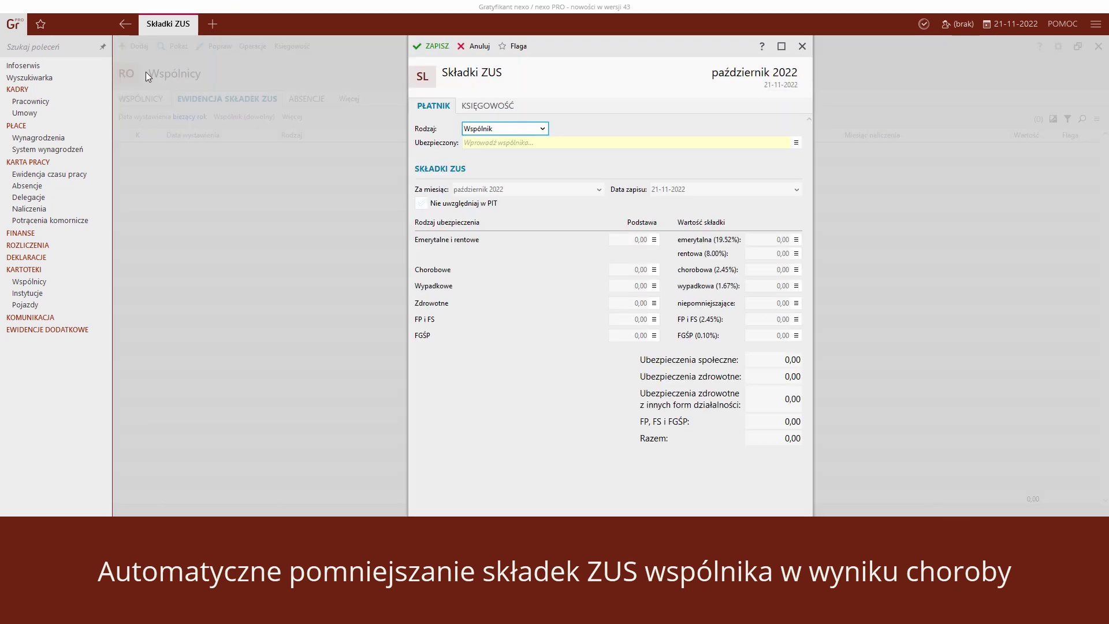
left_click(479, 143)
type("za")
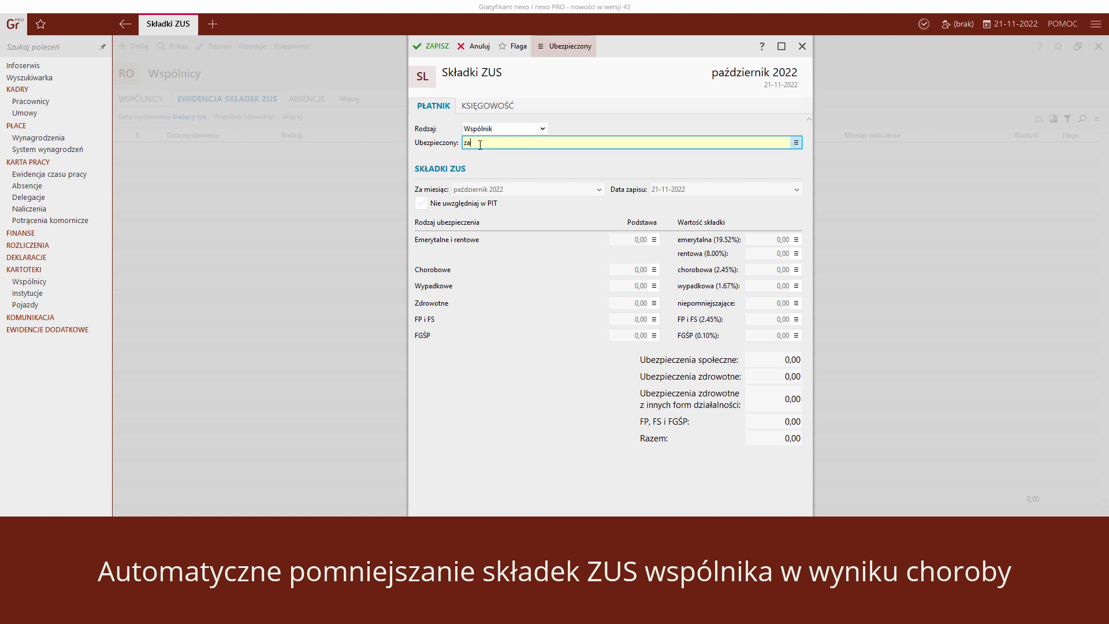
left_click(493, 164)
left_click(616, 188)
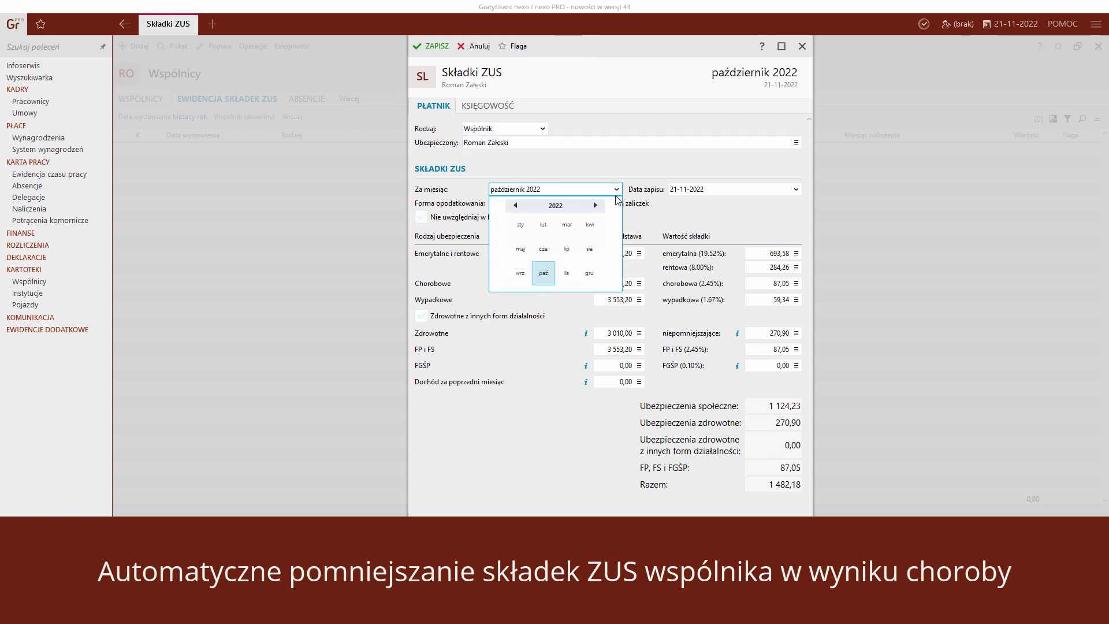
left_click(567, 273)
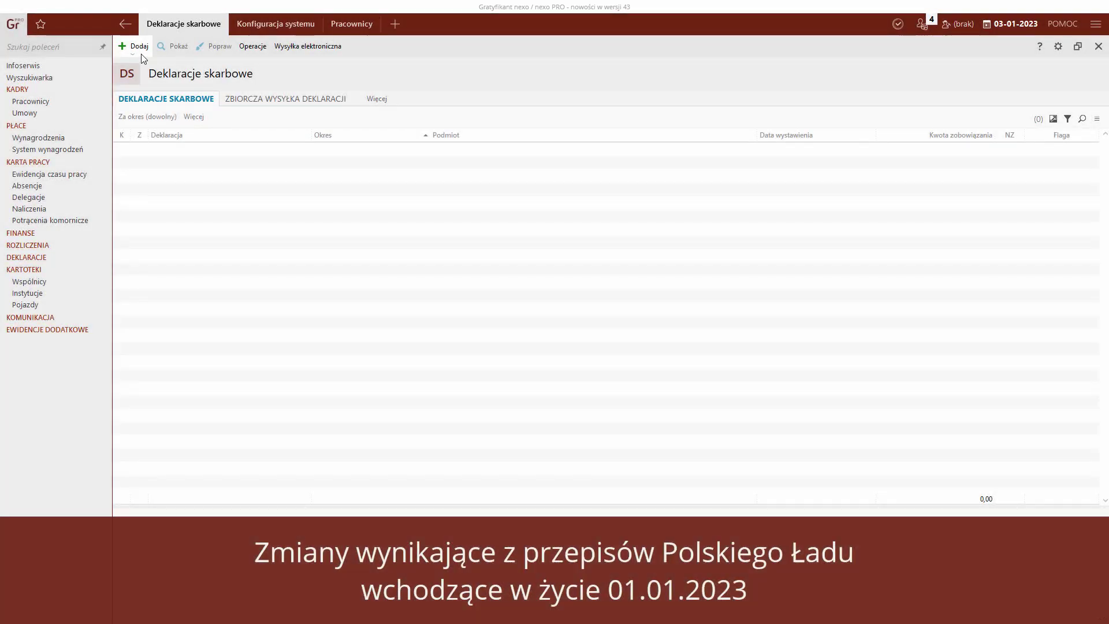
- Start adding a tax declaration and show the new-feature markers in the declaration selection window
left_click(139, 51)
left_click(129, 64)
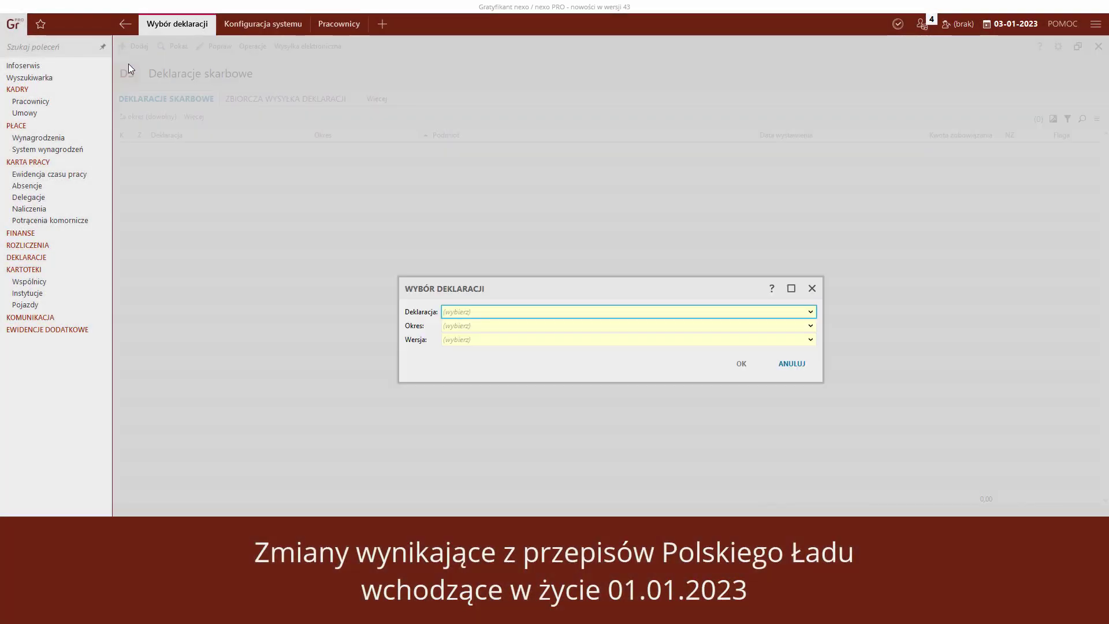
key("alt")
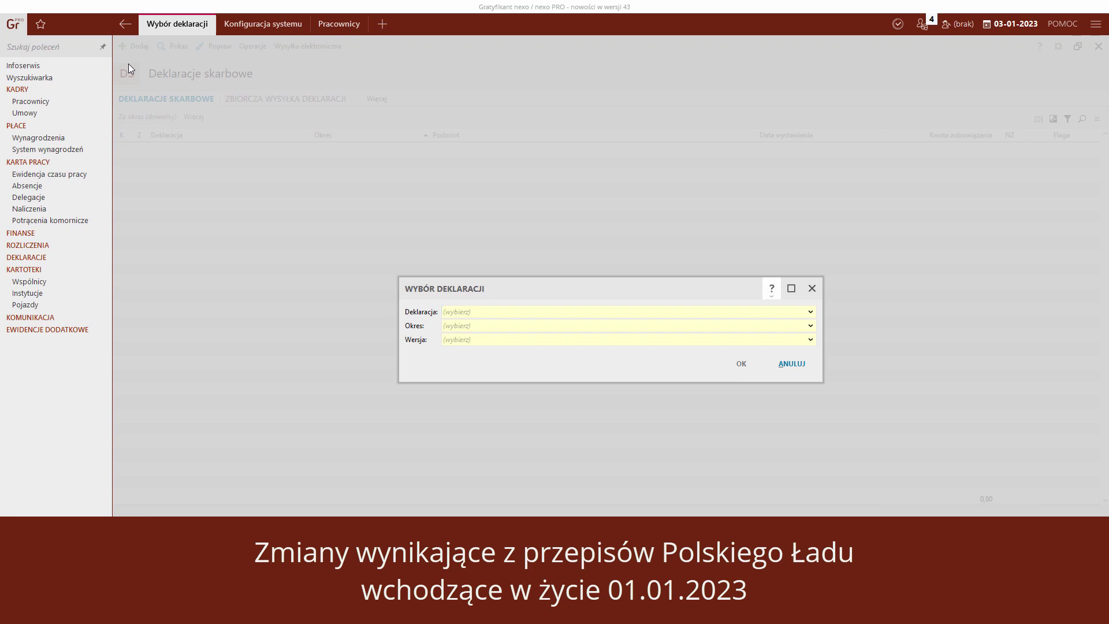
key("Down")
key("Down")
key("Down")
key("Down")
key("Escape")
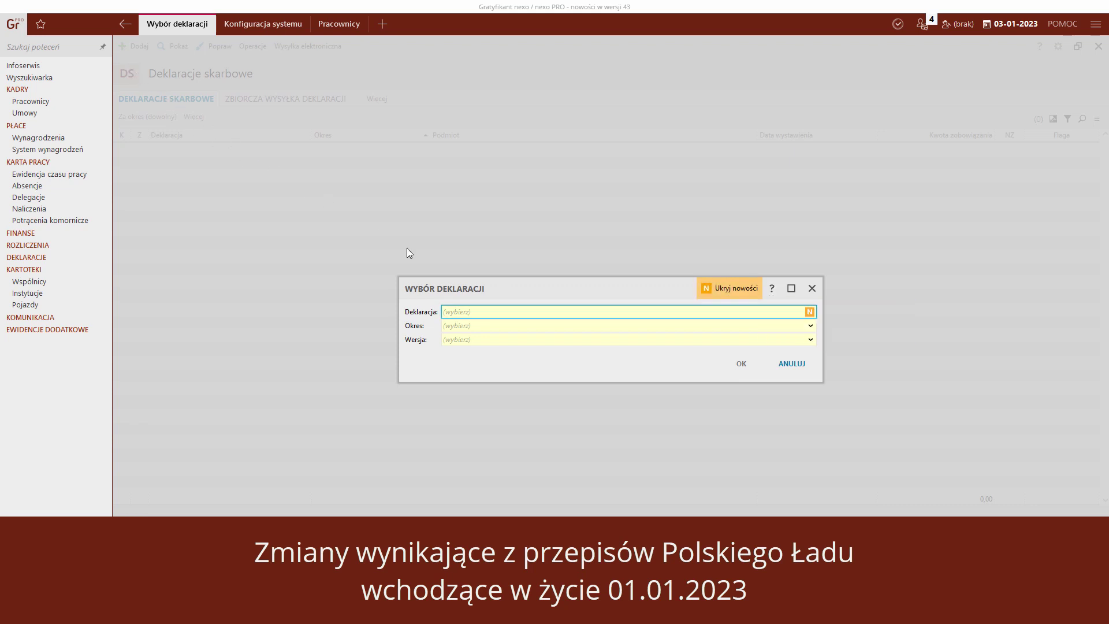
- Create a PIT-2 declaration for the first employee on the list
left_click(513, 314)
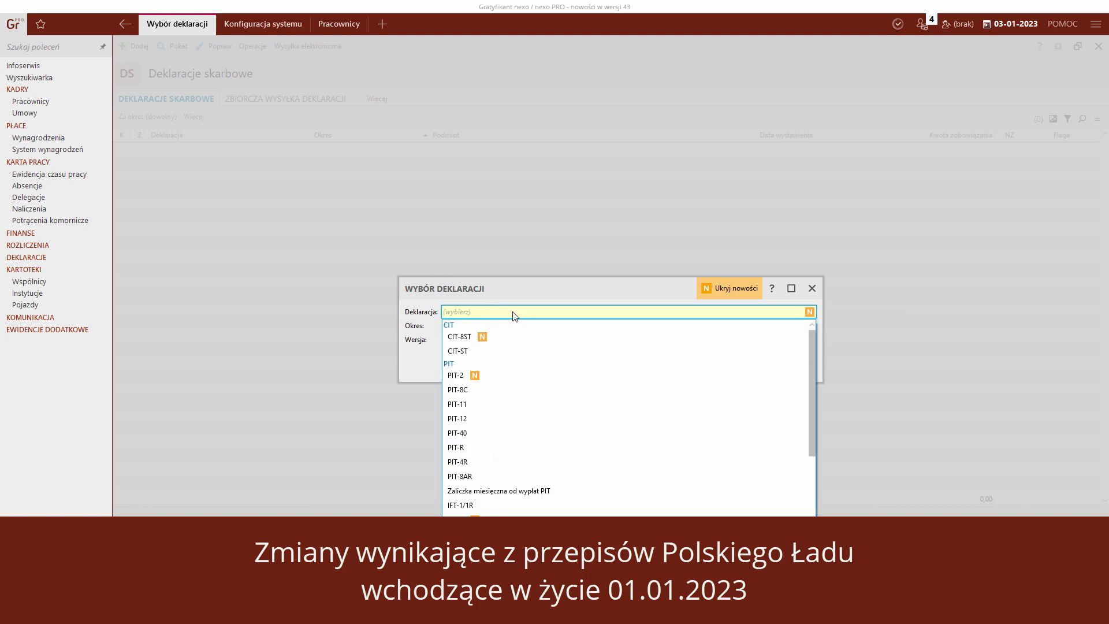
left_click(523, 375)
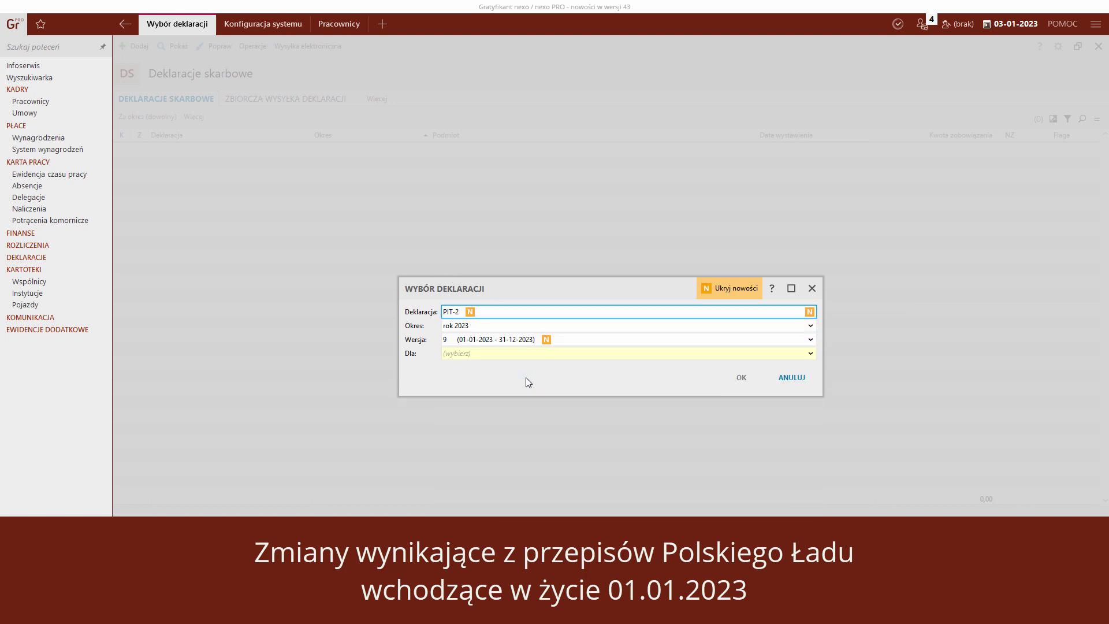
left_click(530, 357)
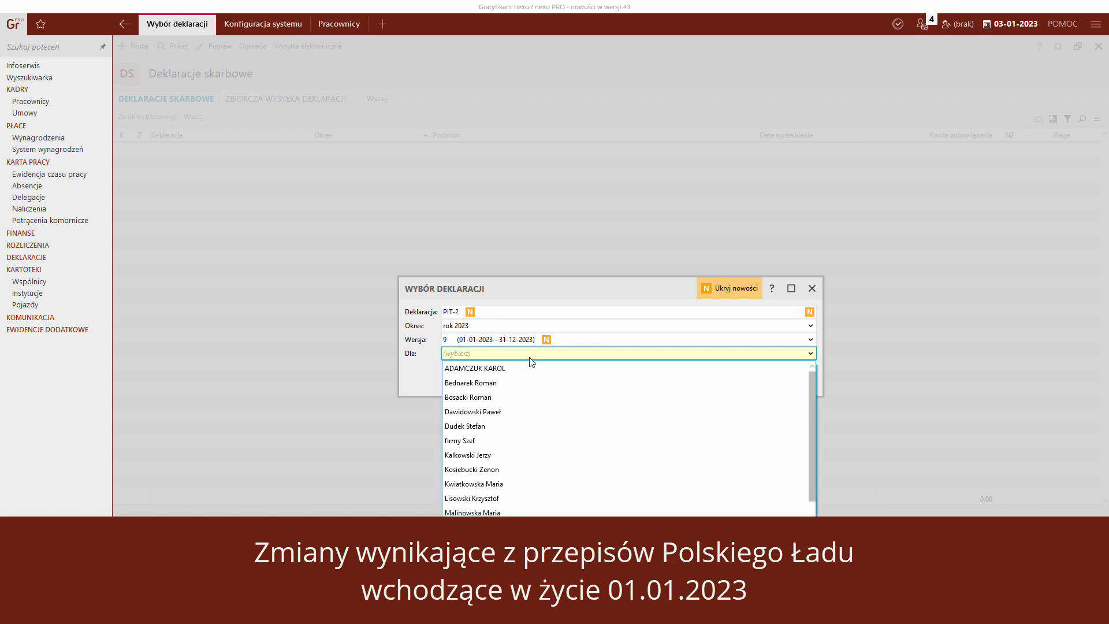
left_click(531, 367)
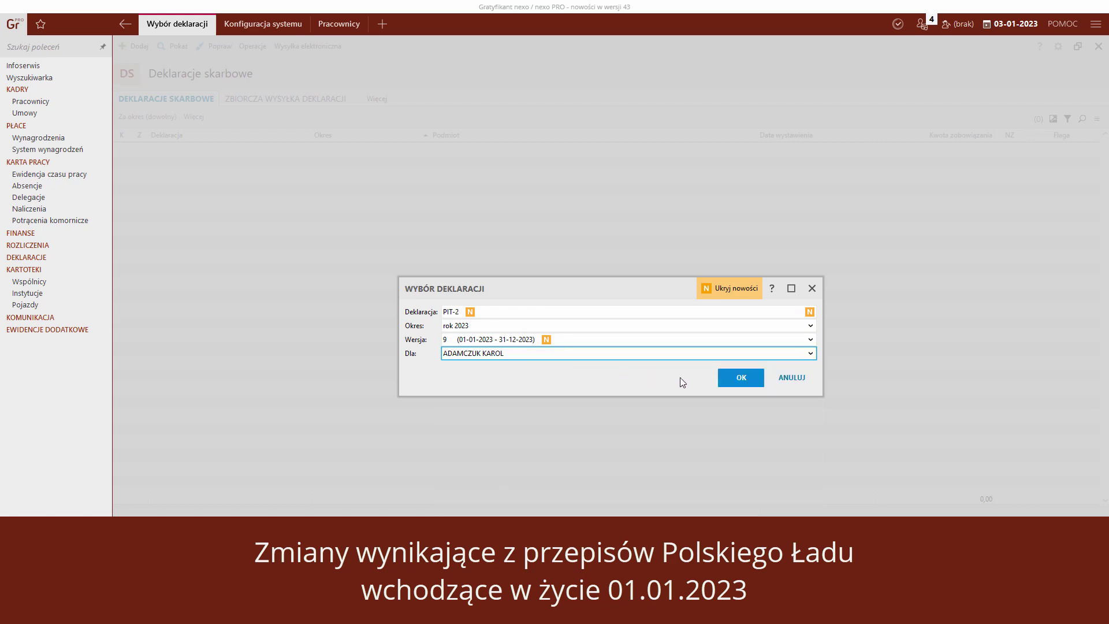
left_click(741, 378)
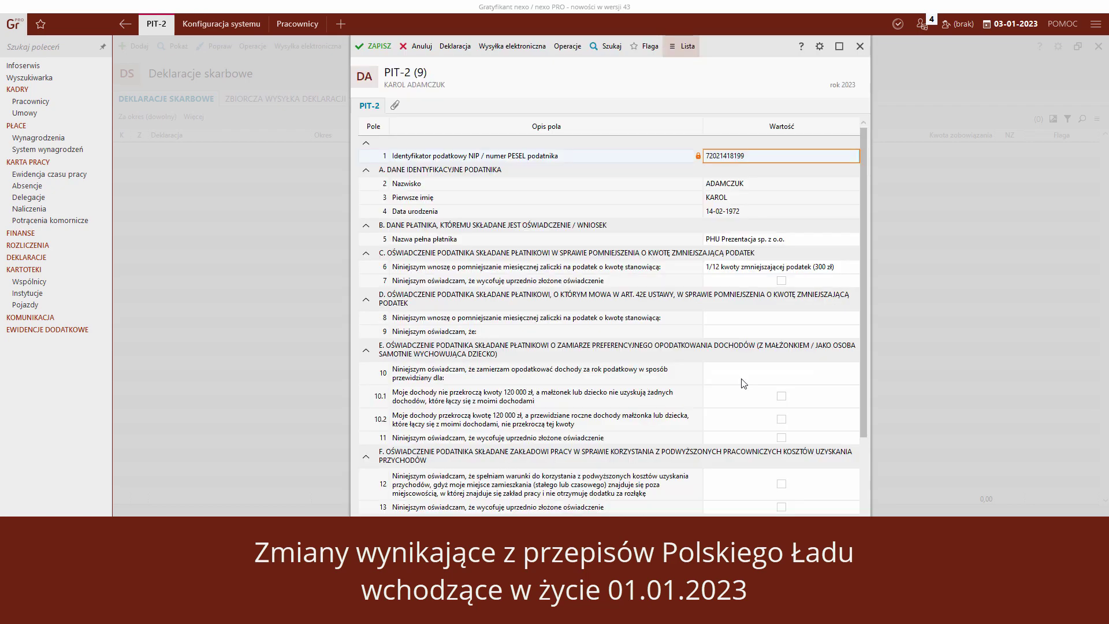
- Check the tax-reducing amount options in PIT-2 fields 8 and 6, review the remaining sections, and view the document templates in the system configuration
left_click(811, 319)
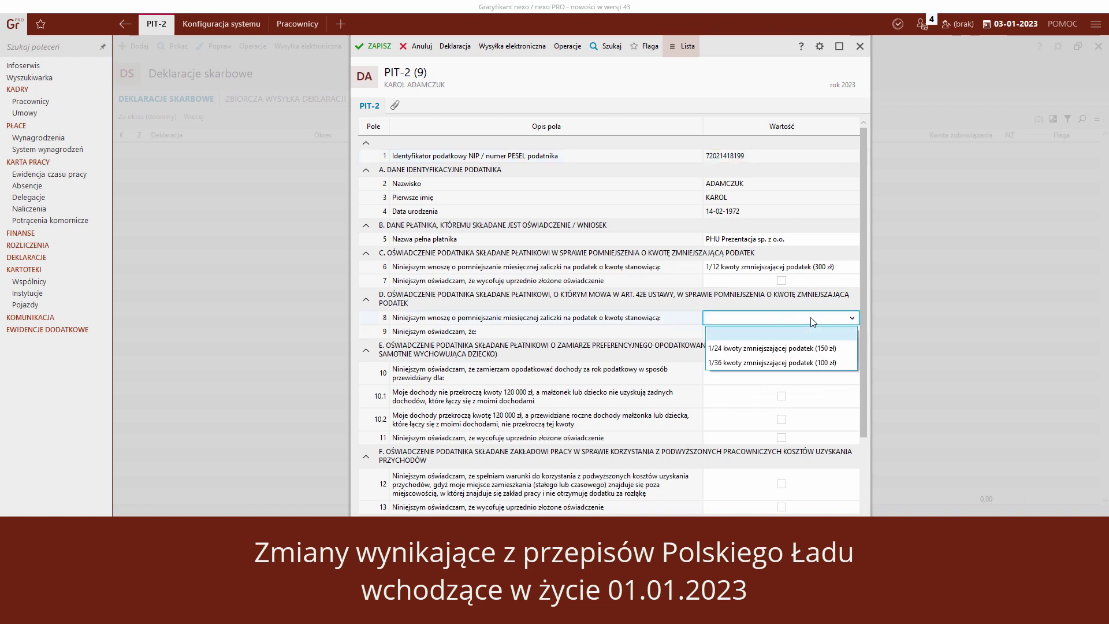
left_click(813, 322)
left_click(830, 270)
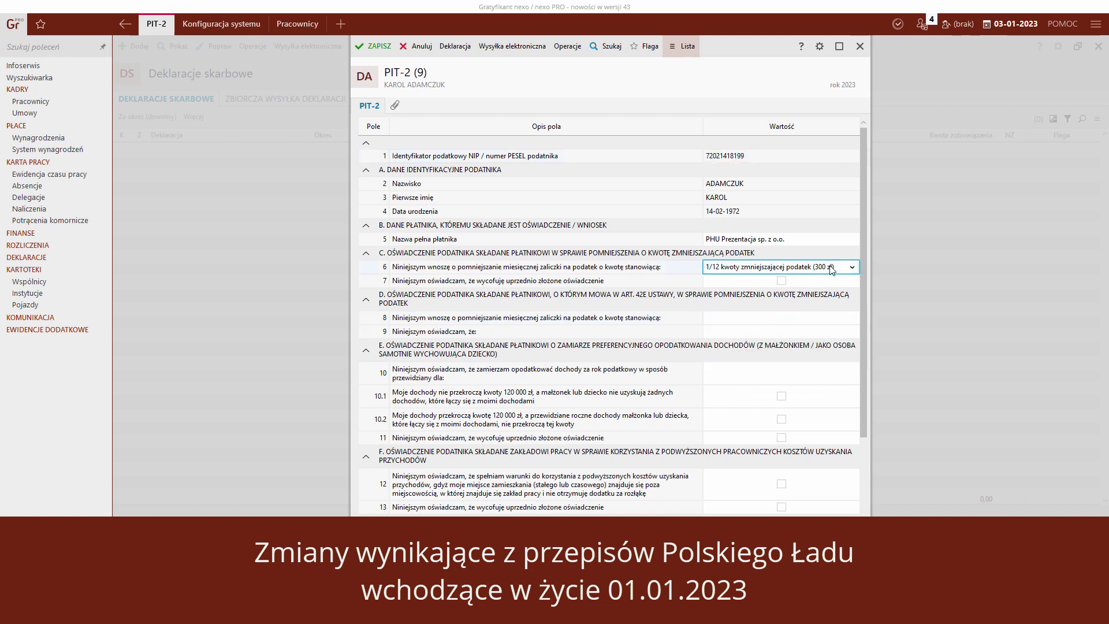
left_click(832, 270)
left_click(857, 256)
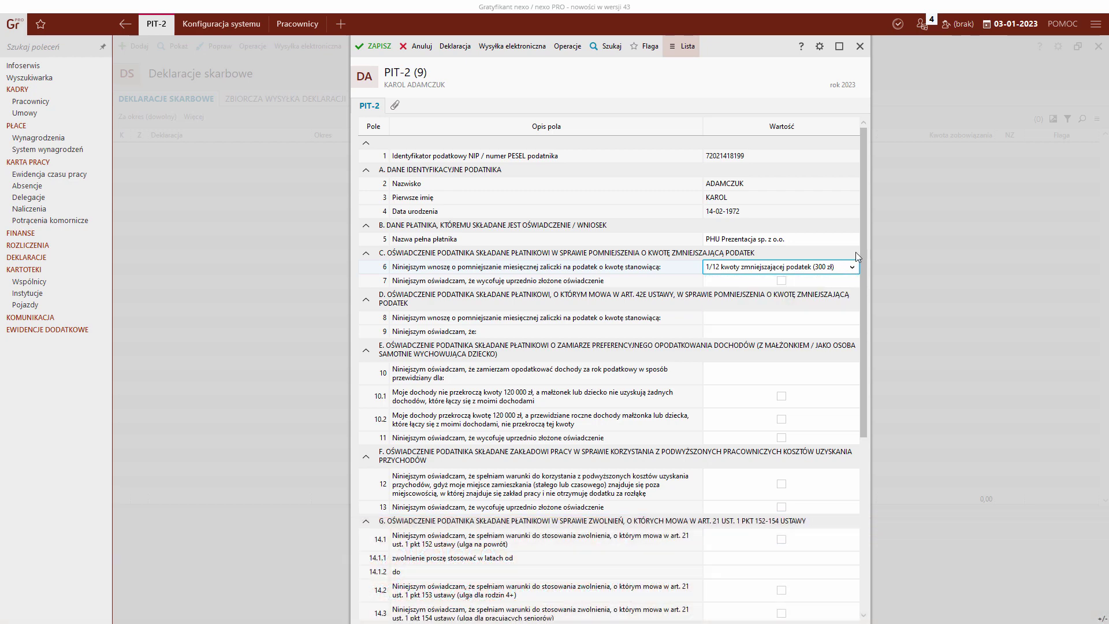
left_click_drag(864, 246, 865, 426)
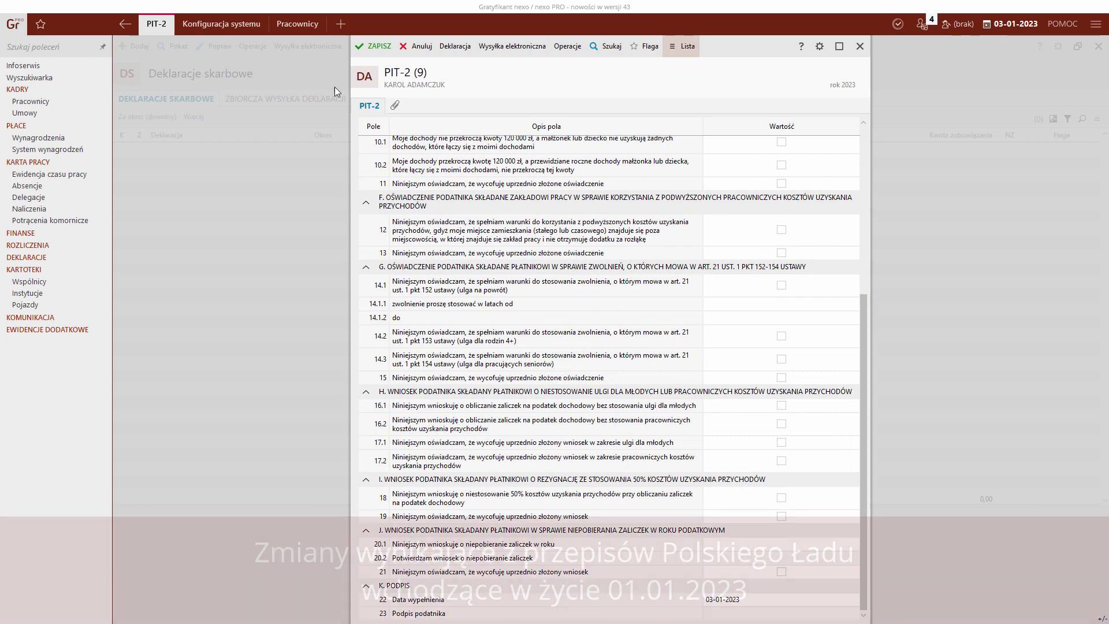
left_click(224, 26)
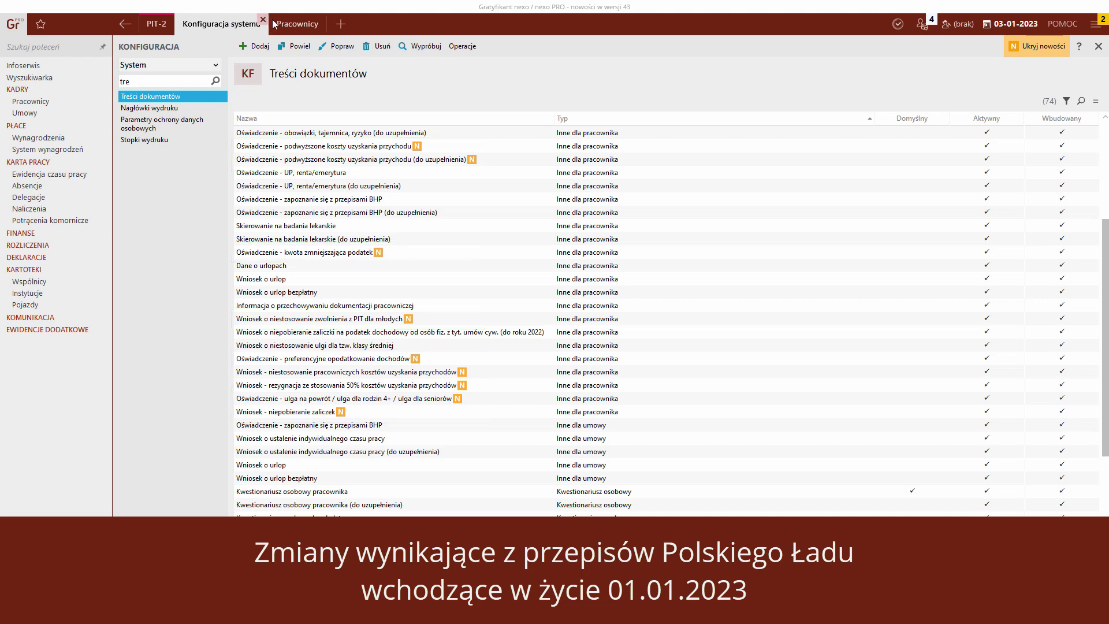
- Open the first employee's record for editing and show the tax advance settings (Zaliczka na podatek) in the tax data
left_click(290, 26)
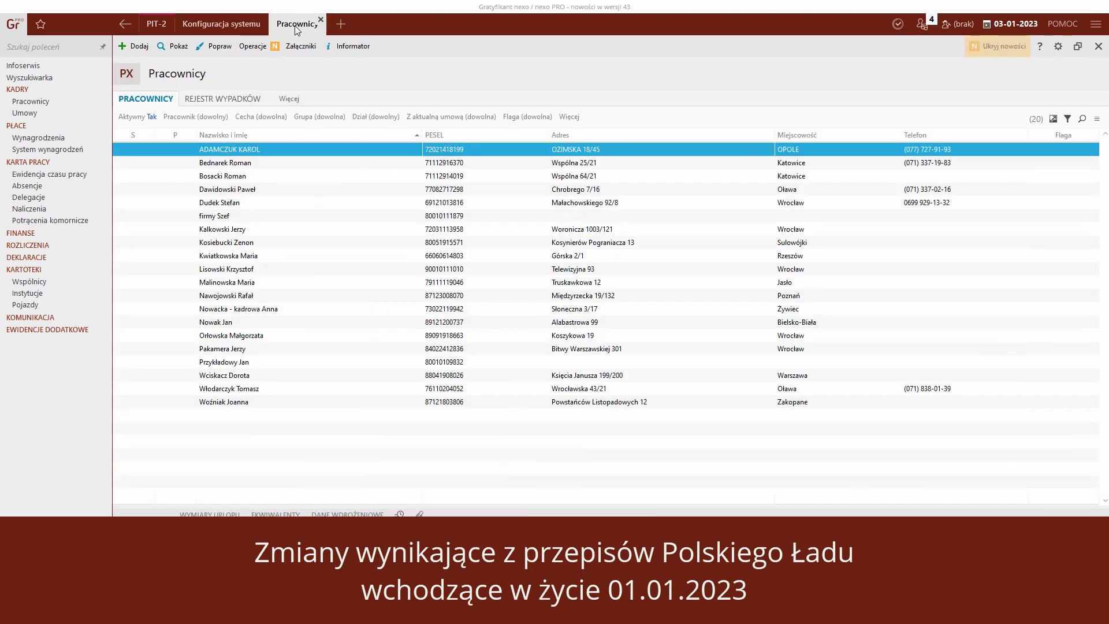
left_click(221, 49)
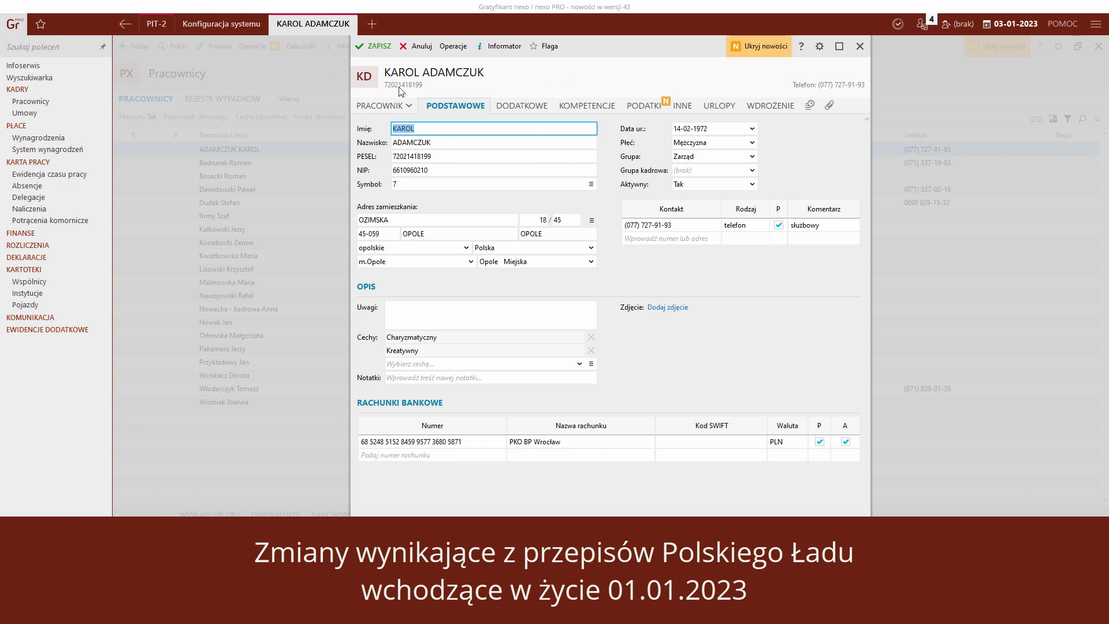
left_click(639, 106)
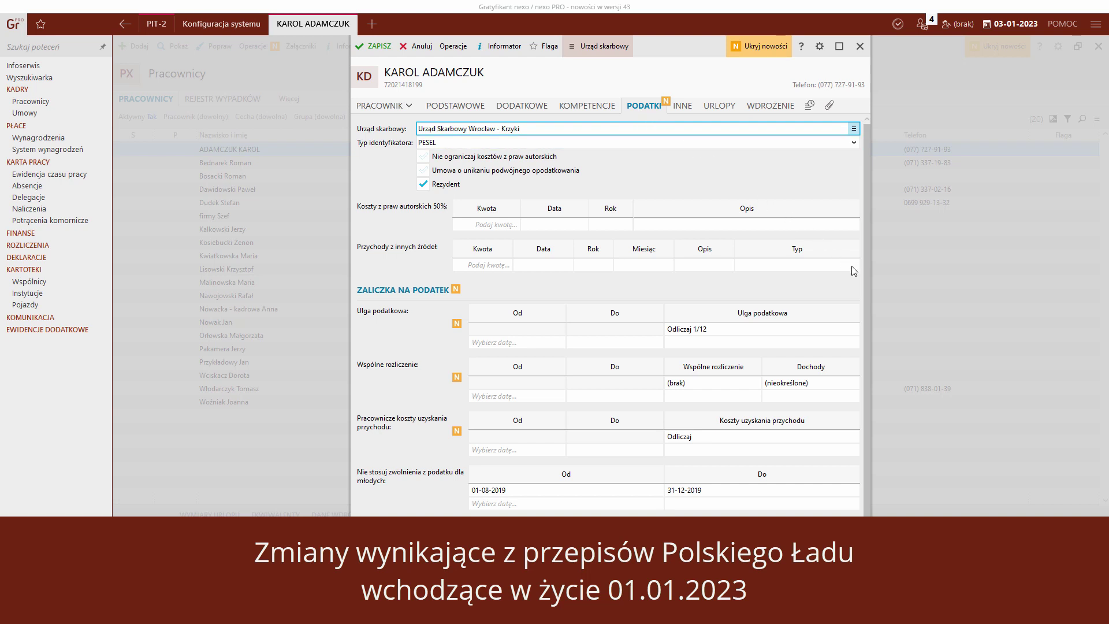
left_click_drag(869, 276, 871, 368)
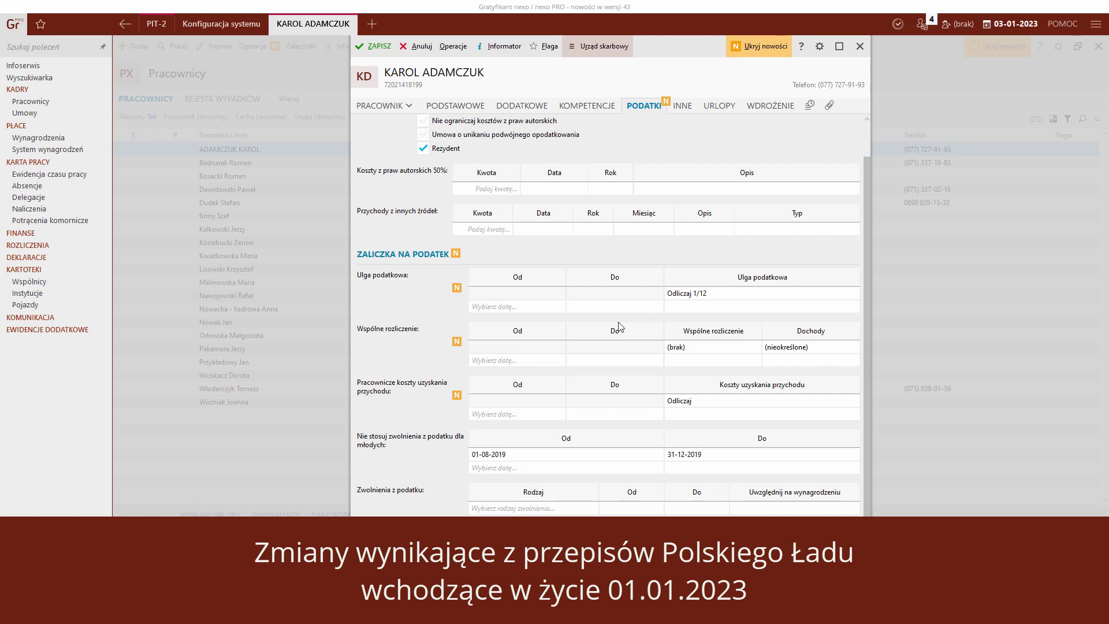
- Add a tax relief (Ulga podatkowa) period starting 01-01-2023 and set its relief to Odliczaj 1/24
left_click(549, 306)
left_click(558, 307)
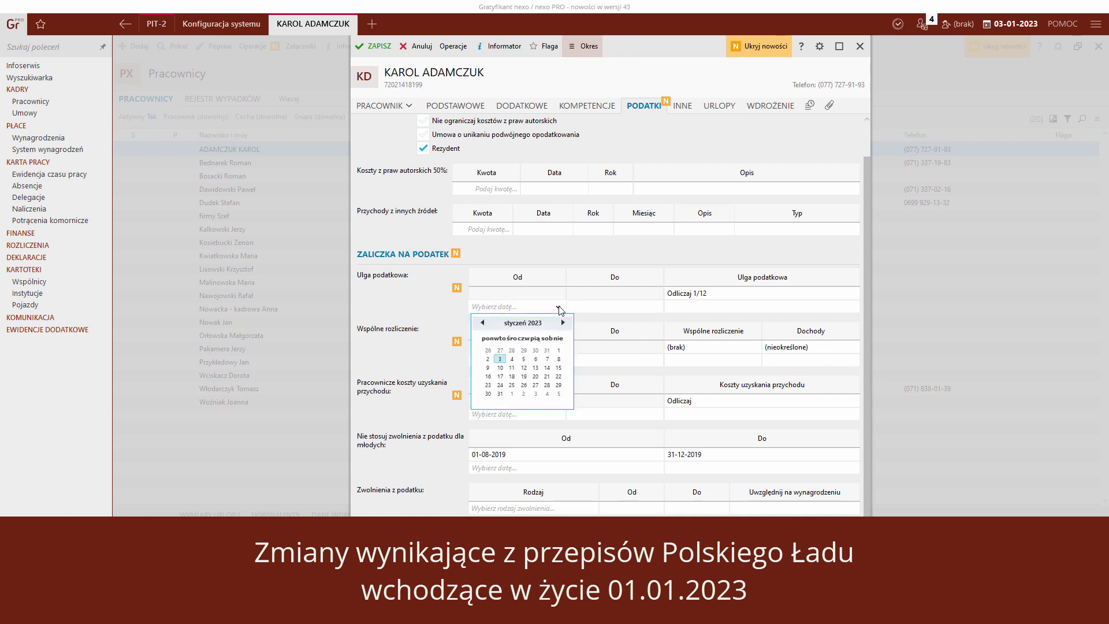
left_click(559, 351)
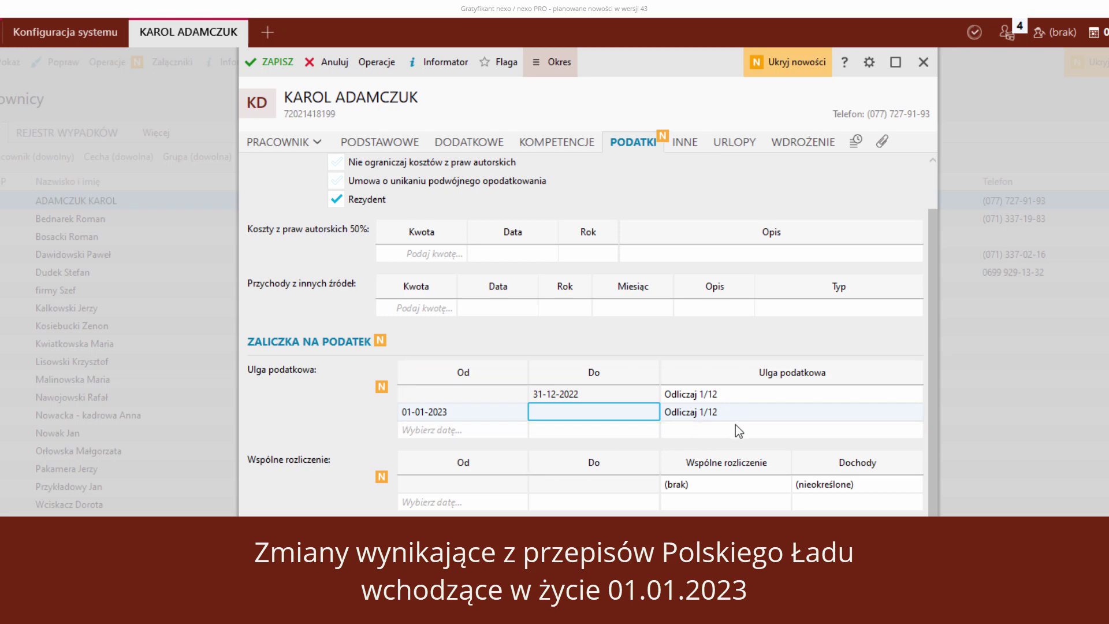
left_click(776, 412)
left_click(780, 412)
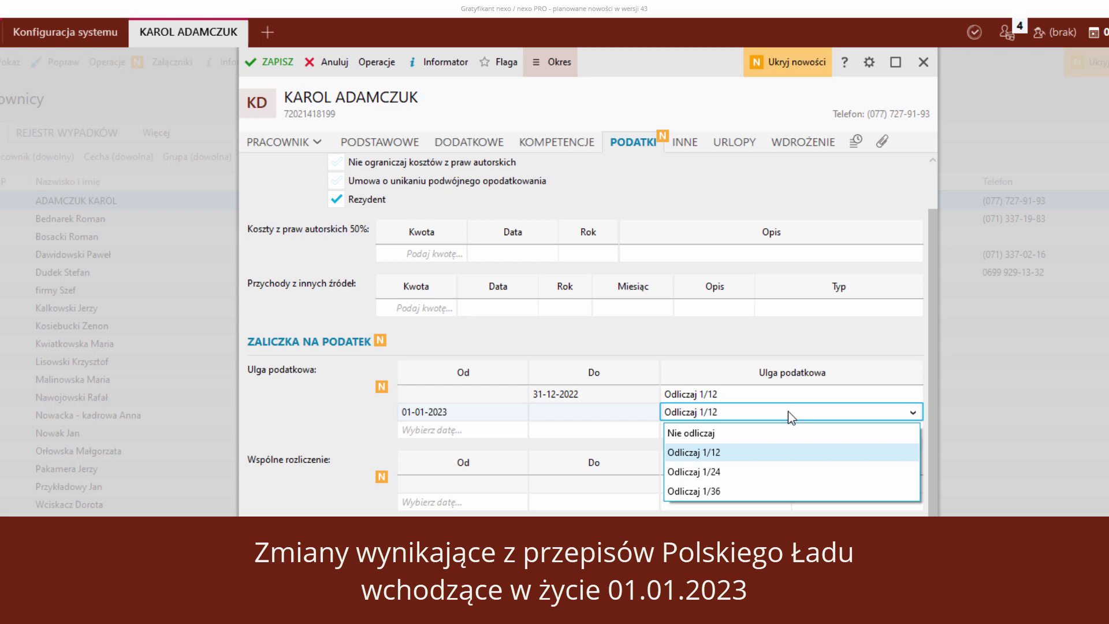
left_click(792, 472)
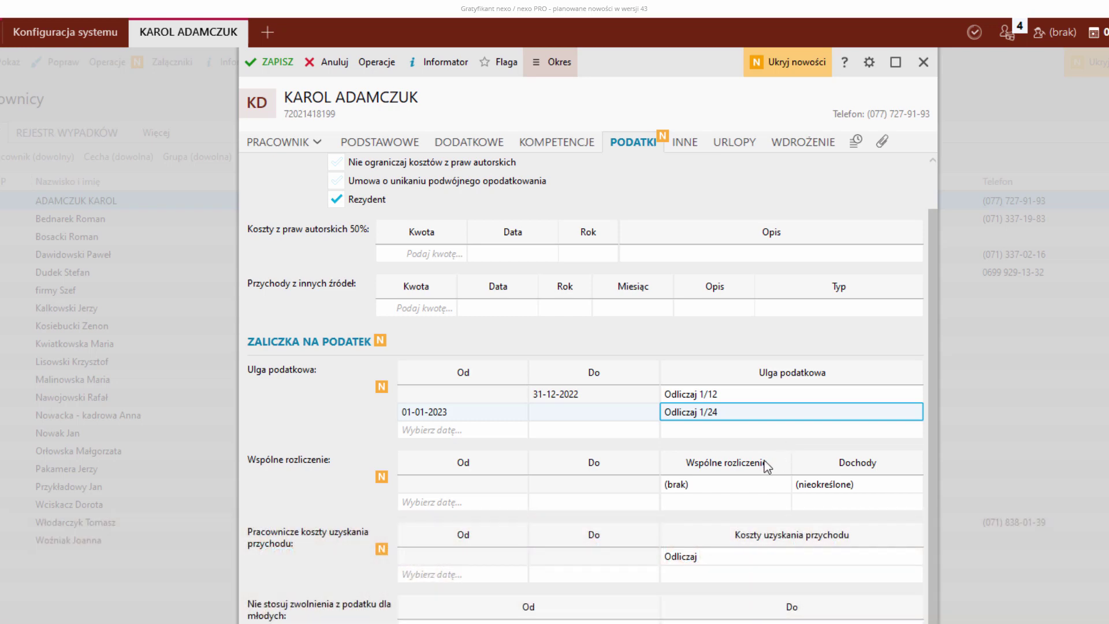
- Set the joint settlement to Z małżonkiem with income Przekroczą próg podatkowy, and save the employee record
left_click(750, 484)
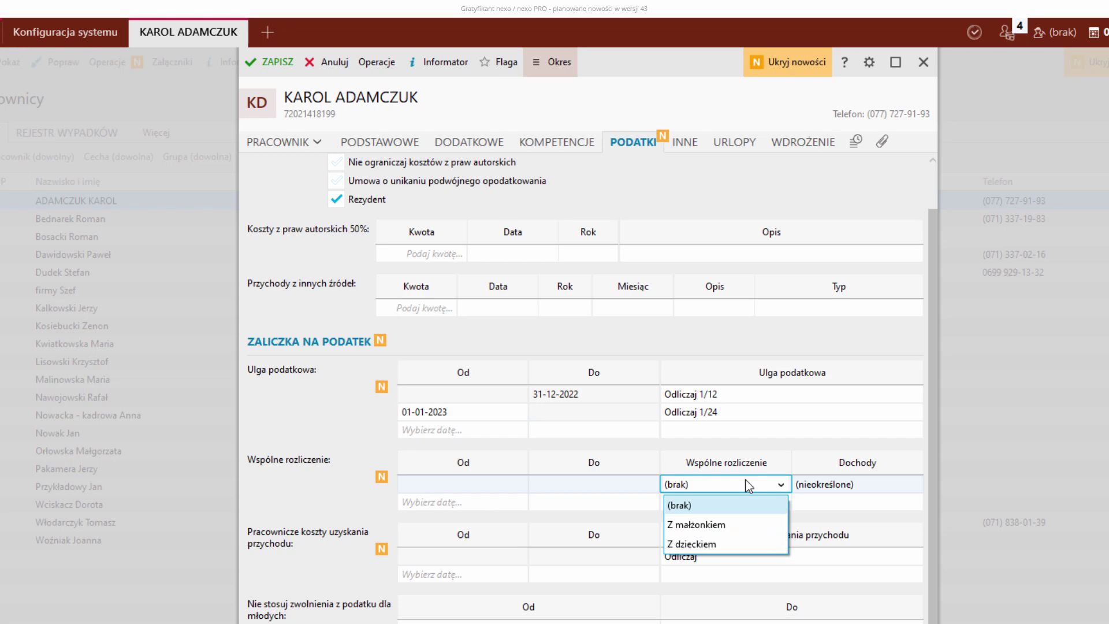
left_click(737, 525)
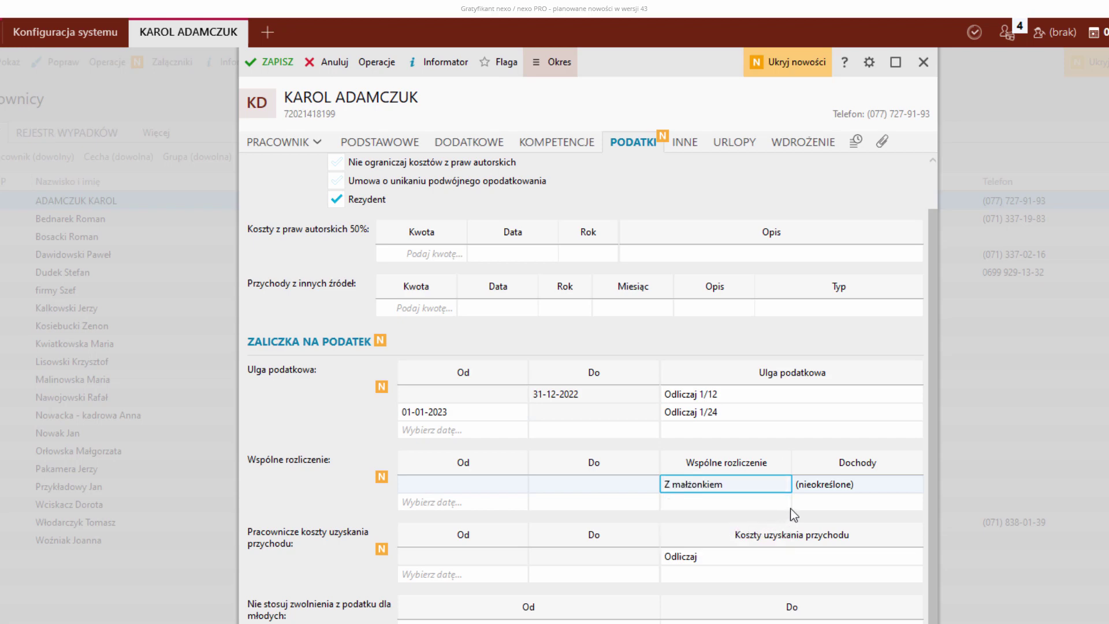
left_click(869, 487)
left_click(879, 484)
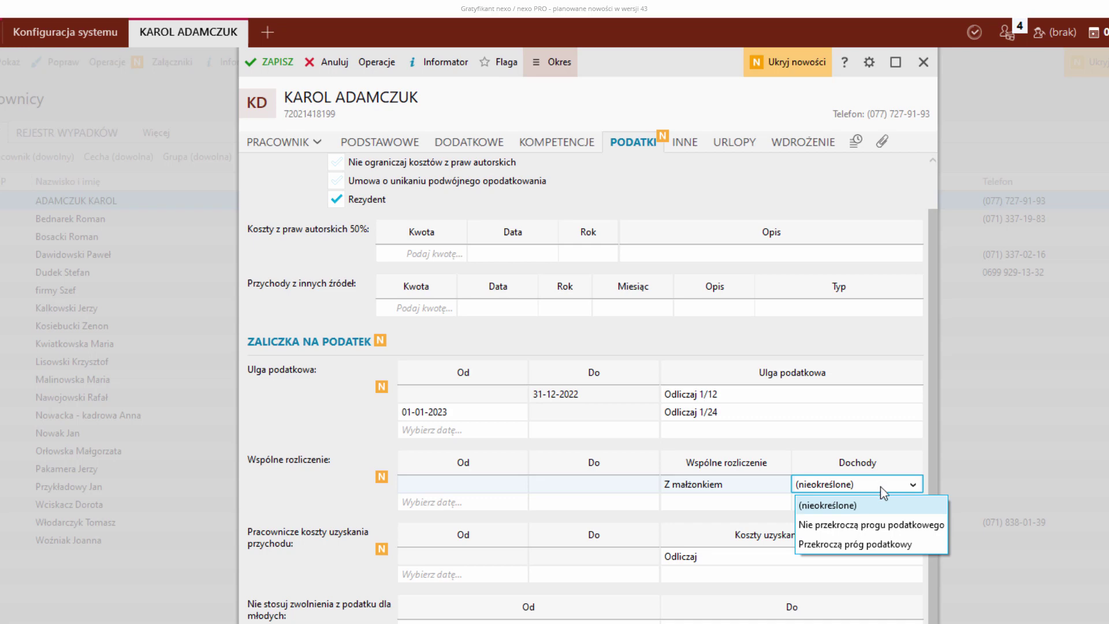
left_click(879, 545)
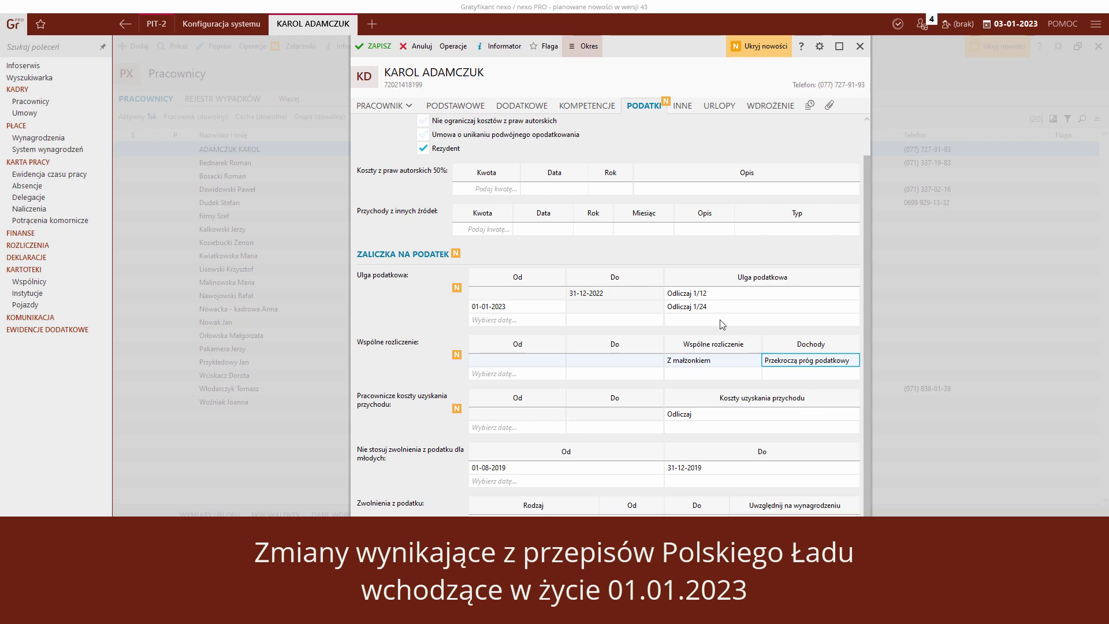
left_click(377, 51)
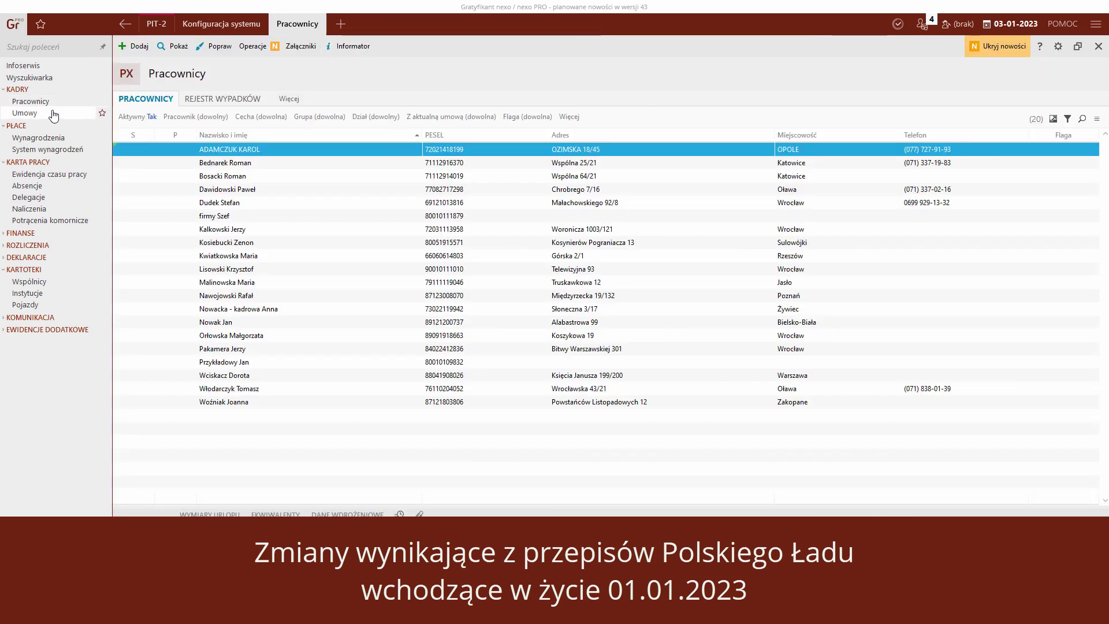
- Open the first employment contract for editing and check the available options for Ulga podatkowa and Zaliczka na podatek
left_click(29, 114)
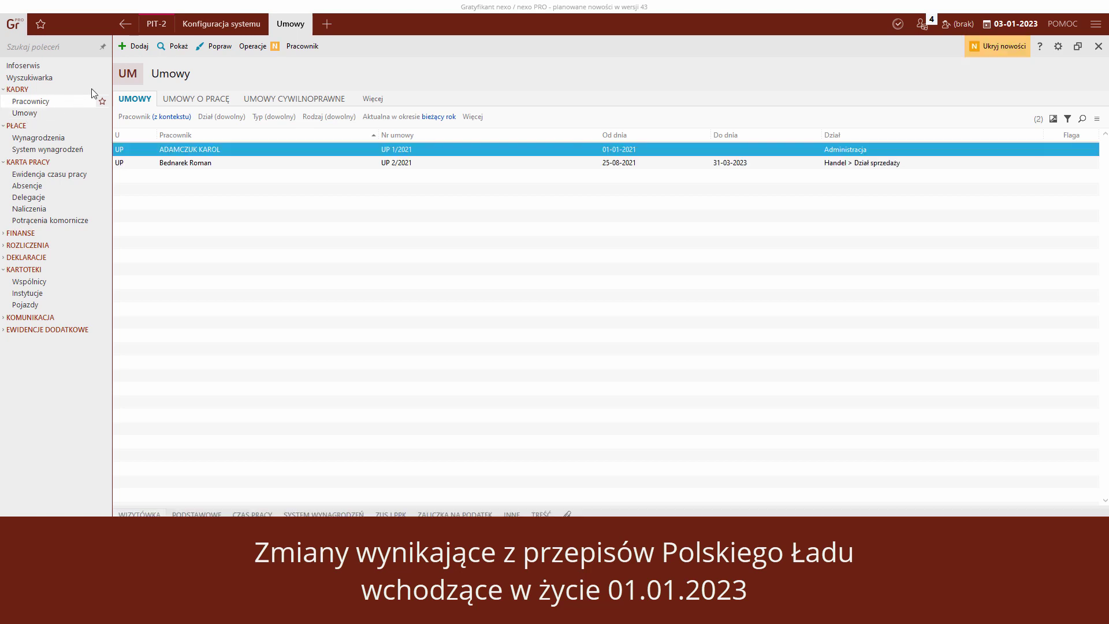
left_click(210, 51)
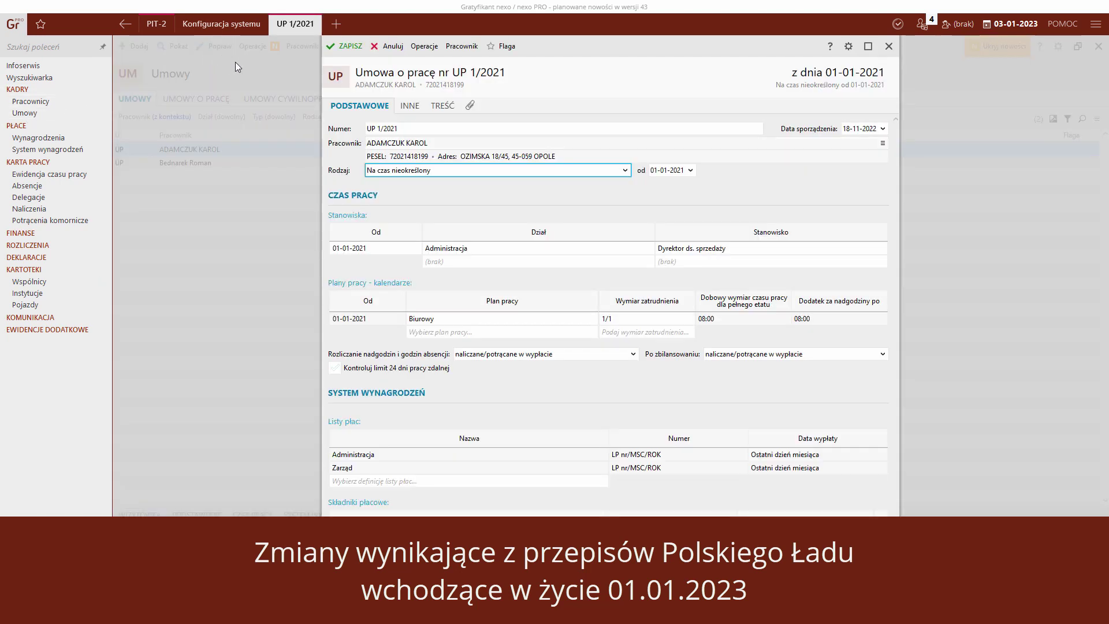
left_click(408, 108)
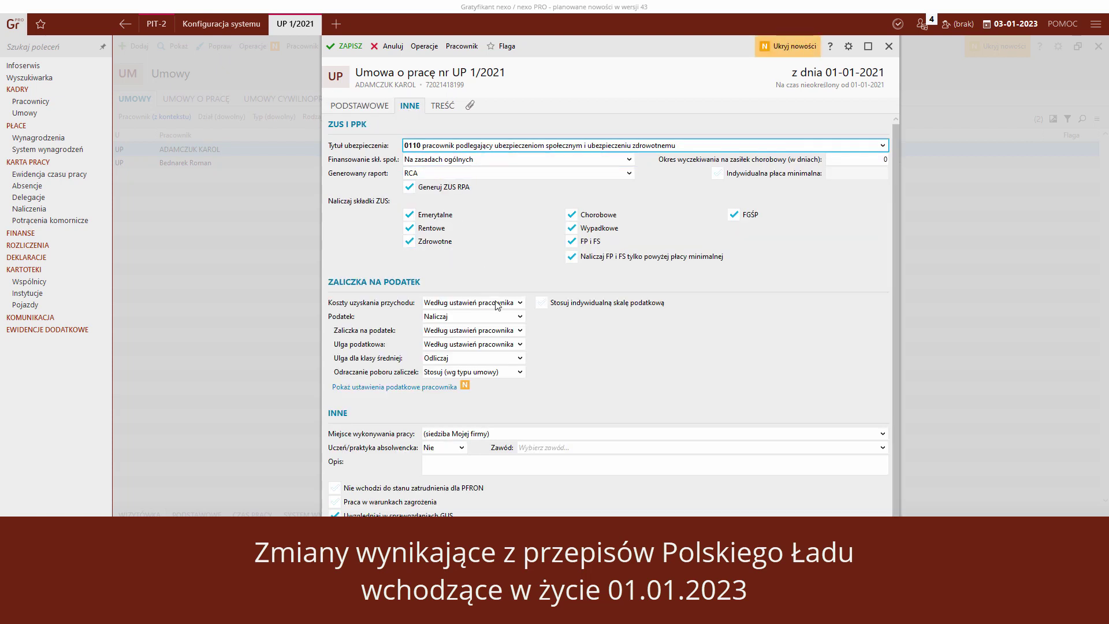
left_click(522, 344)
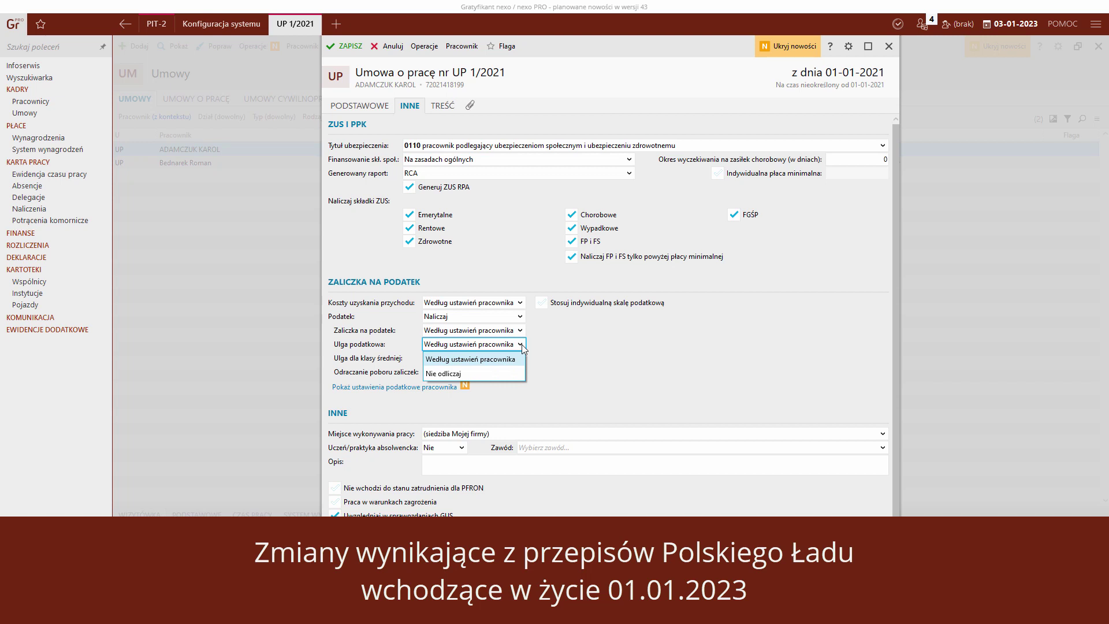
left_click(521, 344)
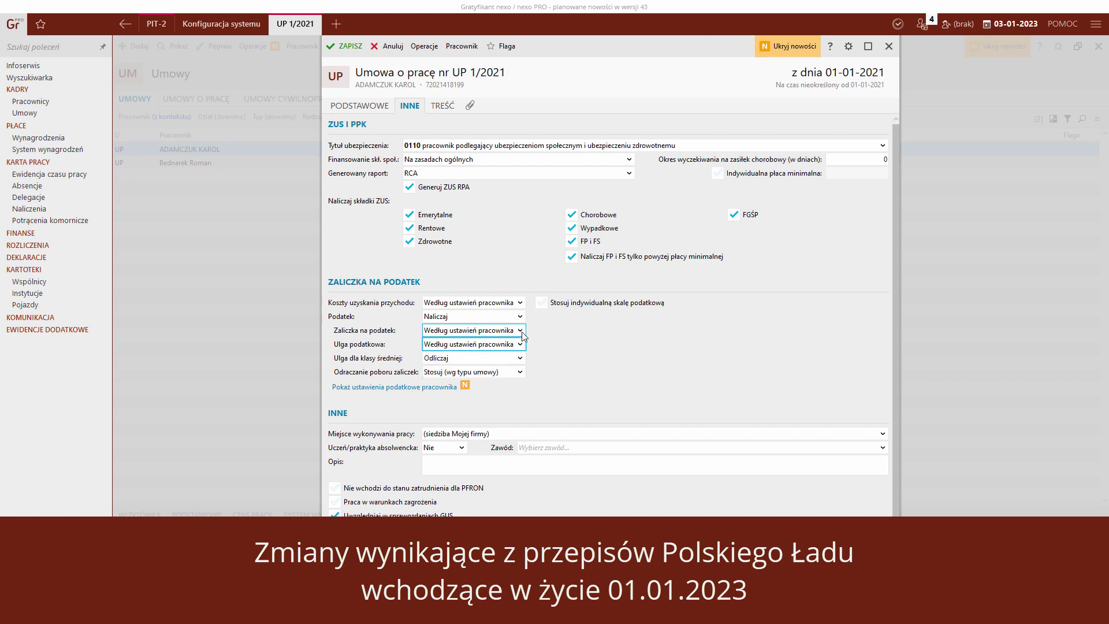
left_click(522, 332)
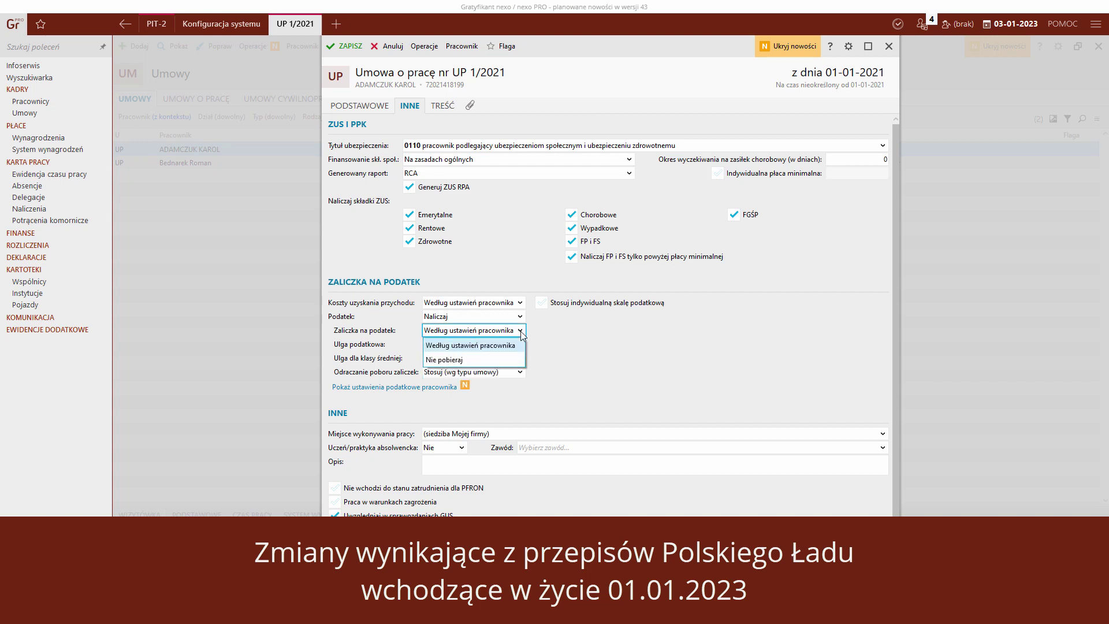
left_click(521, 332)
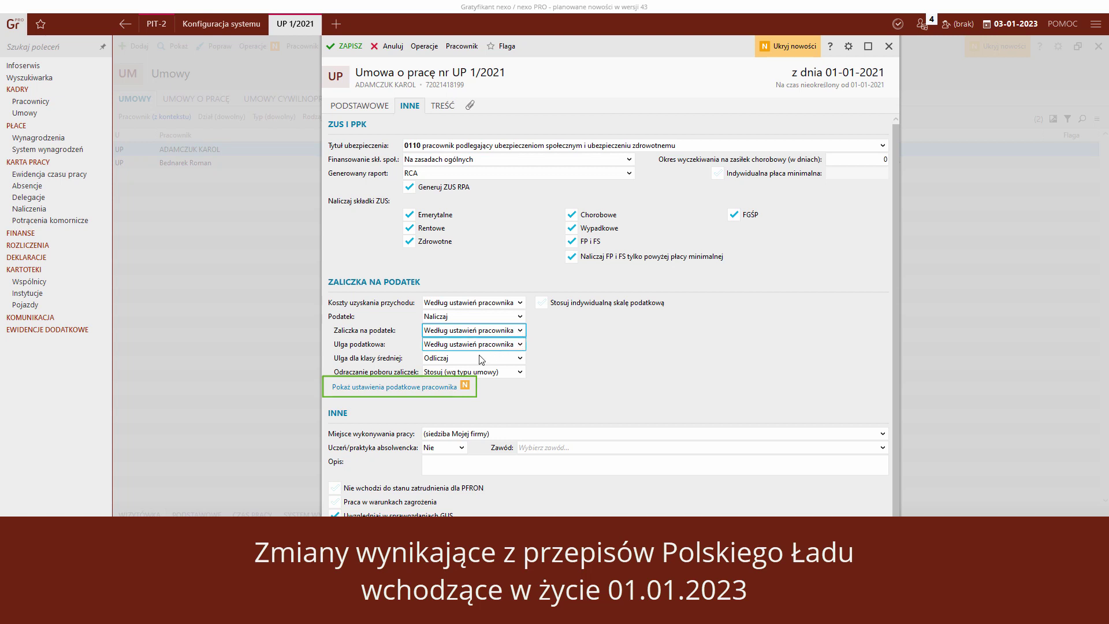
- Review the employee's tax settings from within the contract, and close both the employee record and the contract without saving
left_click(417, 388)
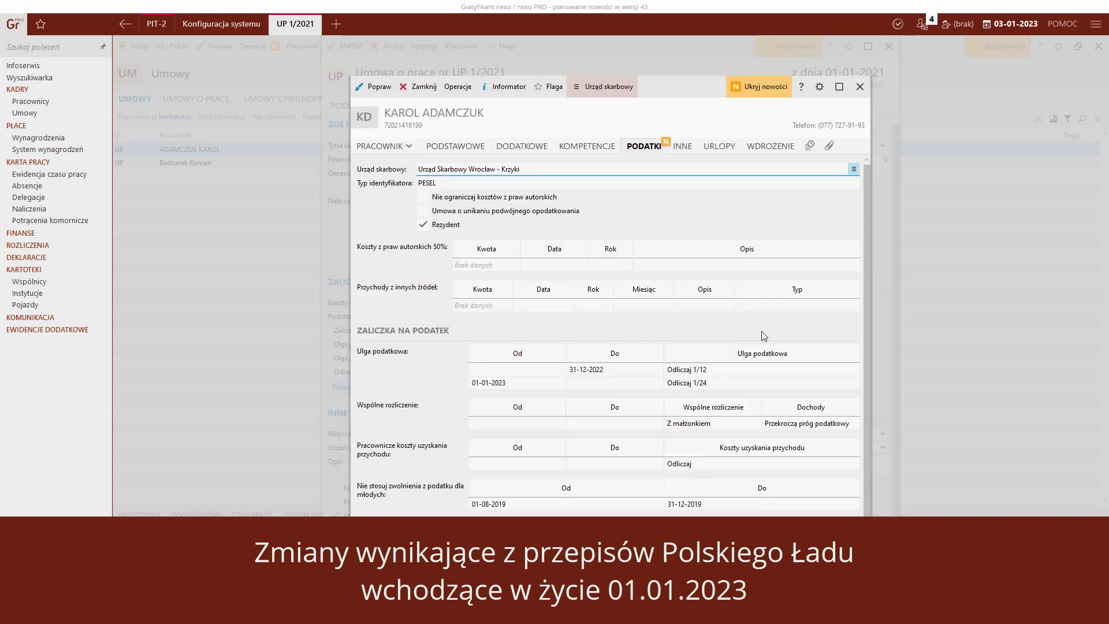
left_click_drag(869, 299, 877, 353)
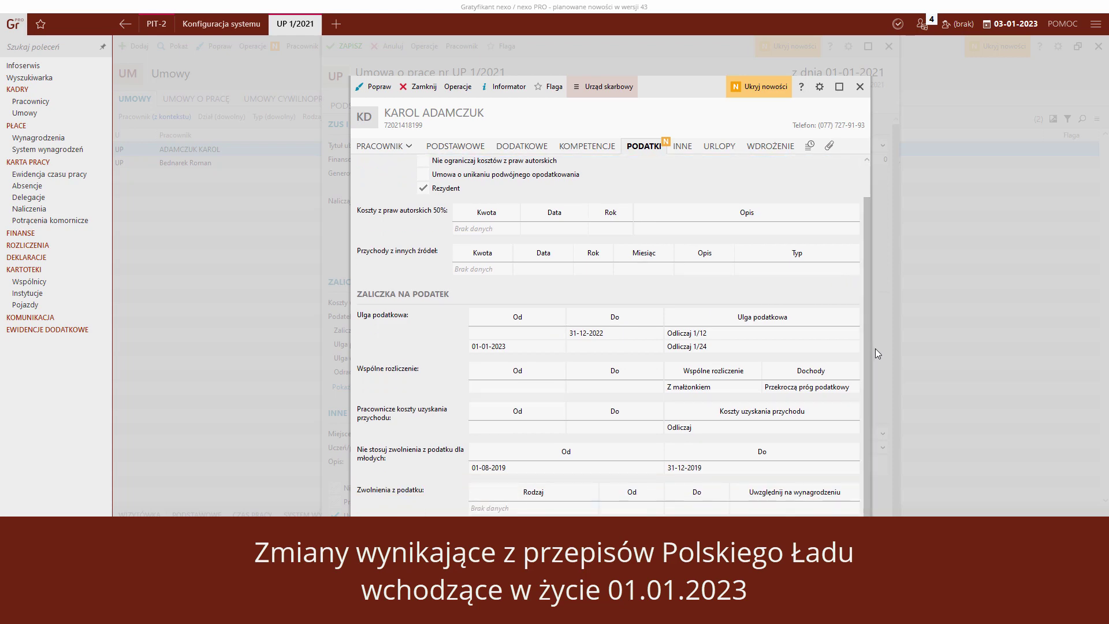
left_click(424, 89)
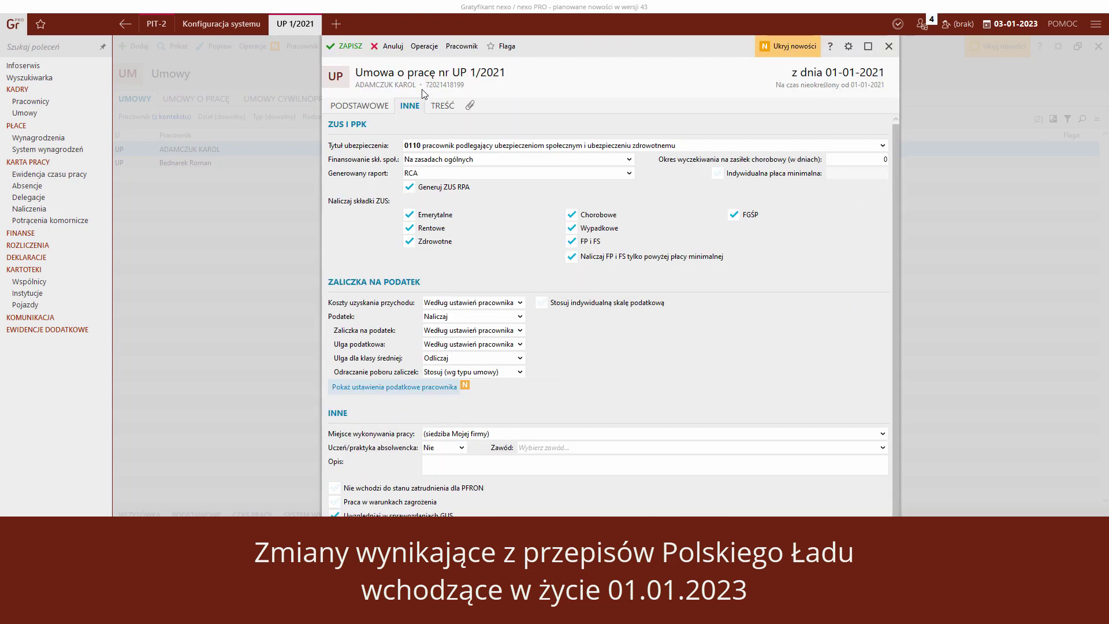
left_click(390, 50)
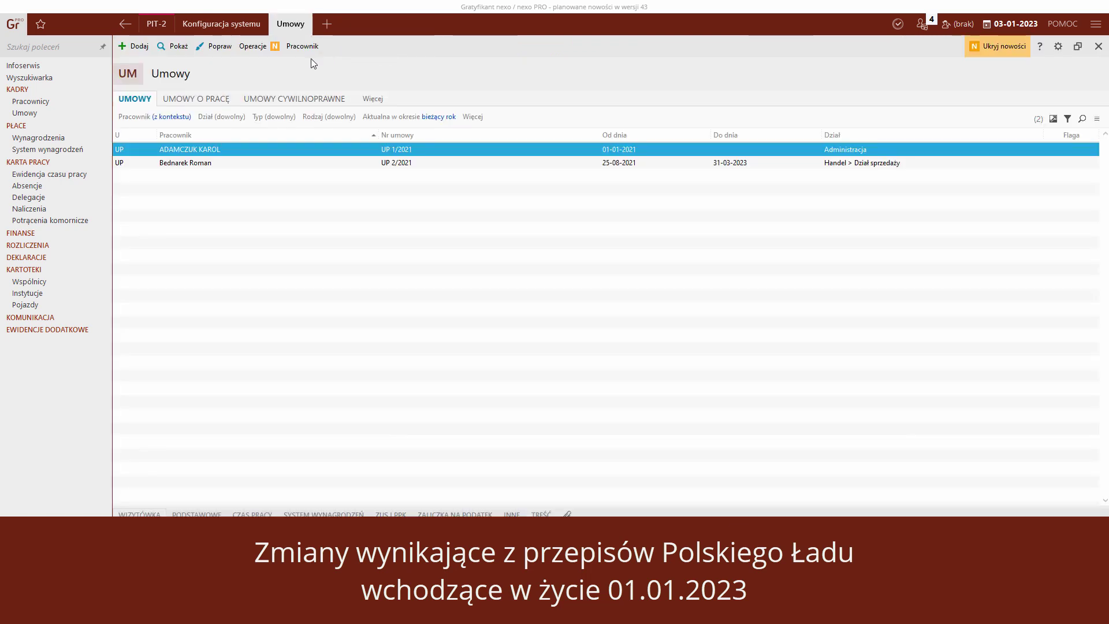
- Add a new mandate contract (Umowa zlecenie) and assign it to the second employee on the contracts list
left_click(128, 50)
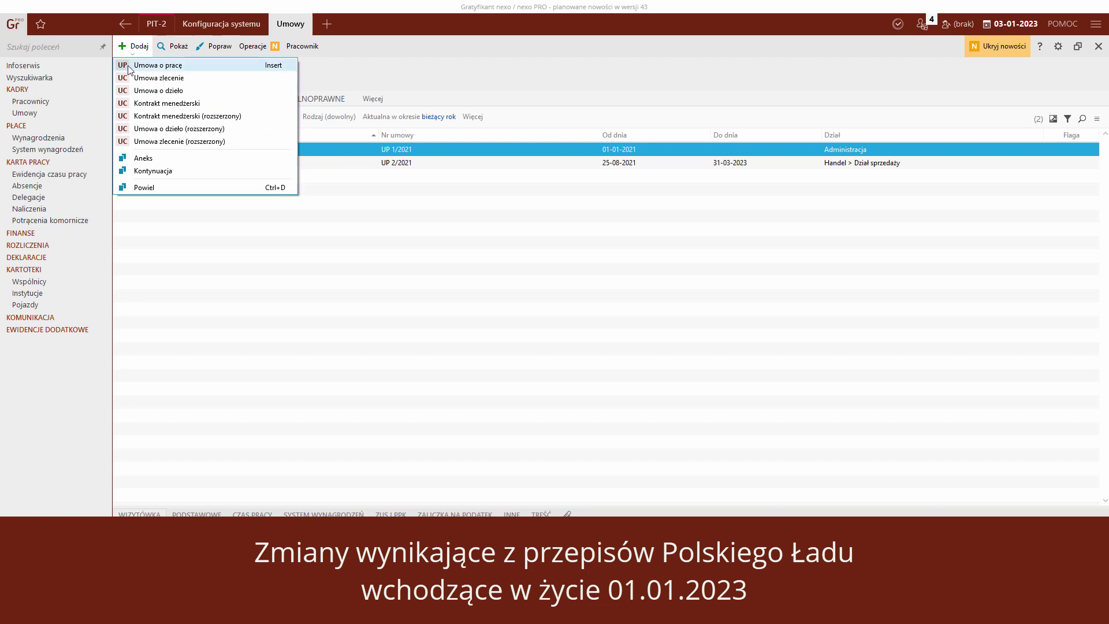
left_click(134, 78)
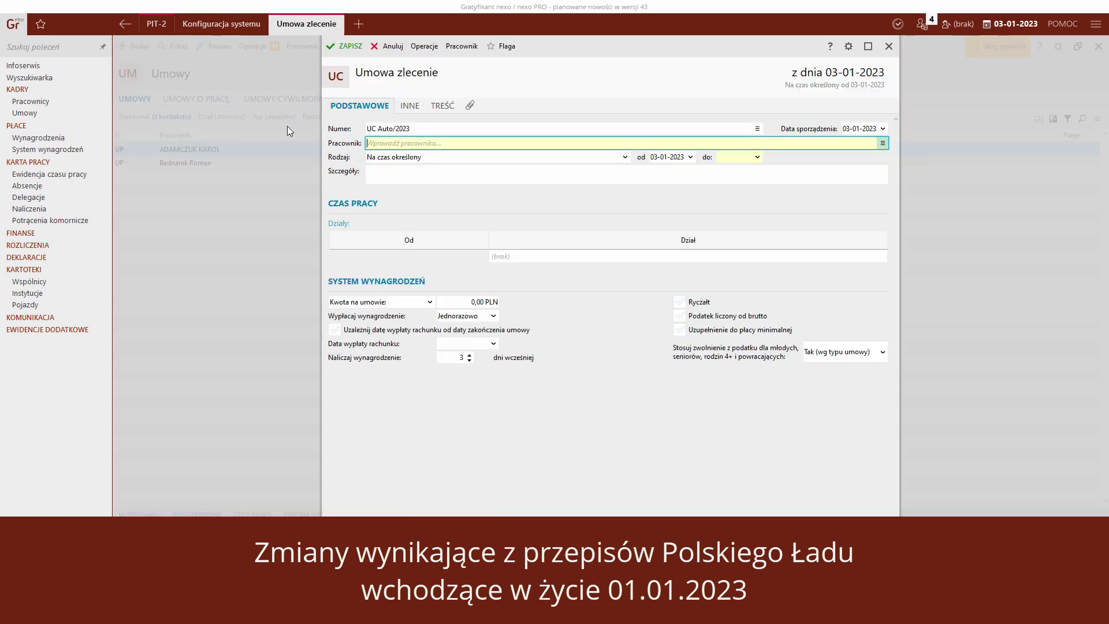
type("bed")
left_click(395, 155)
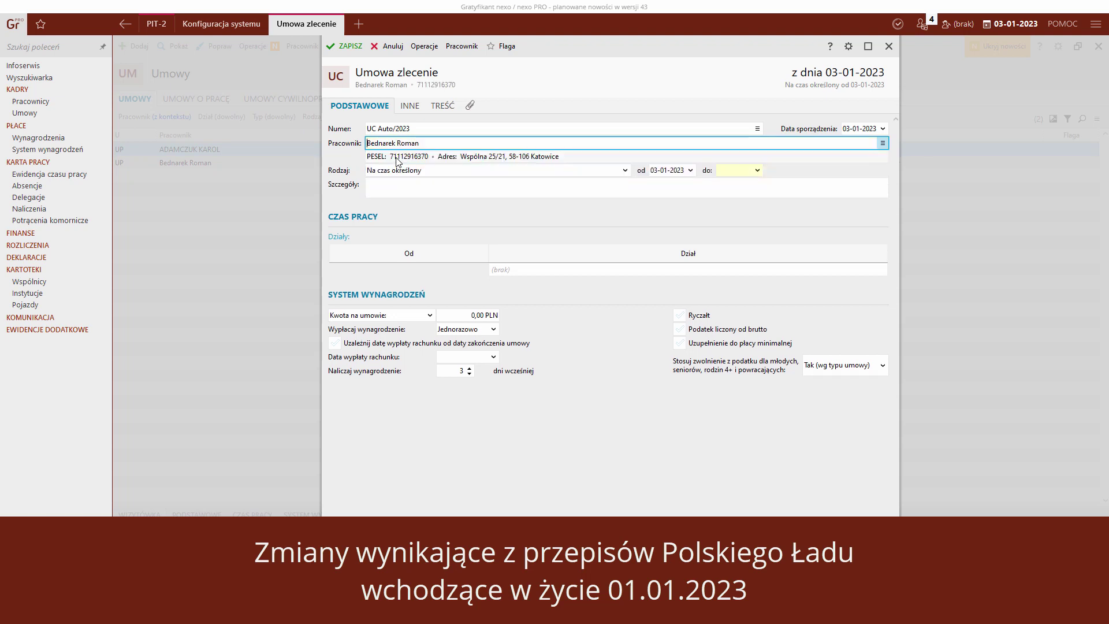
- Check the available Ulga podatkowa options in the mandate contract's tax settings
left_click(411, 110)
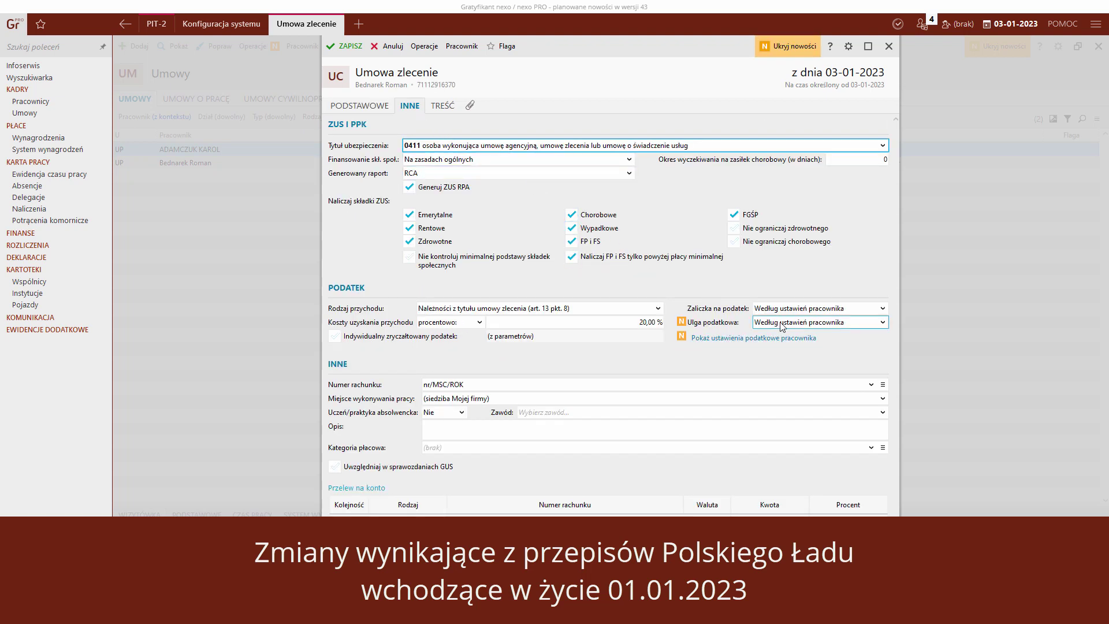
left_click(861, 325)
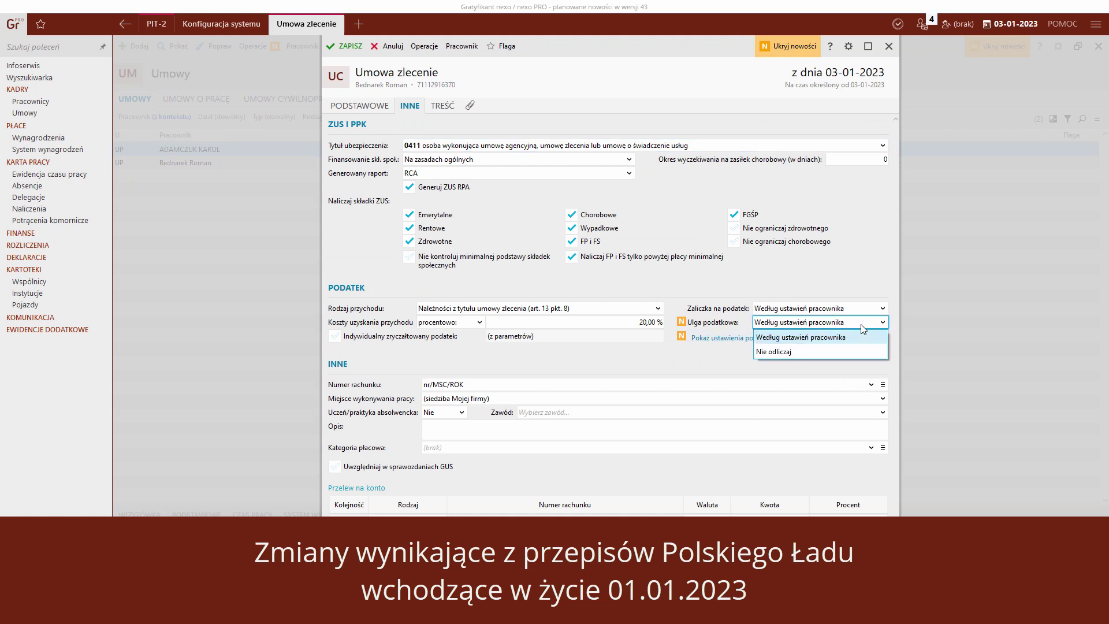
left_click(861, 324)
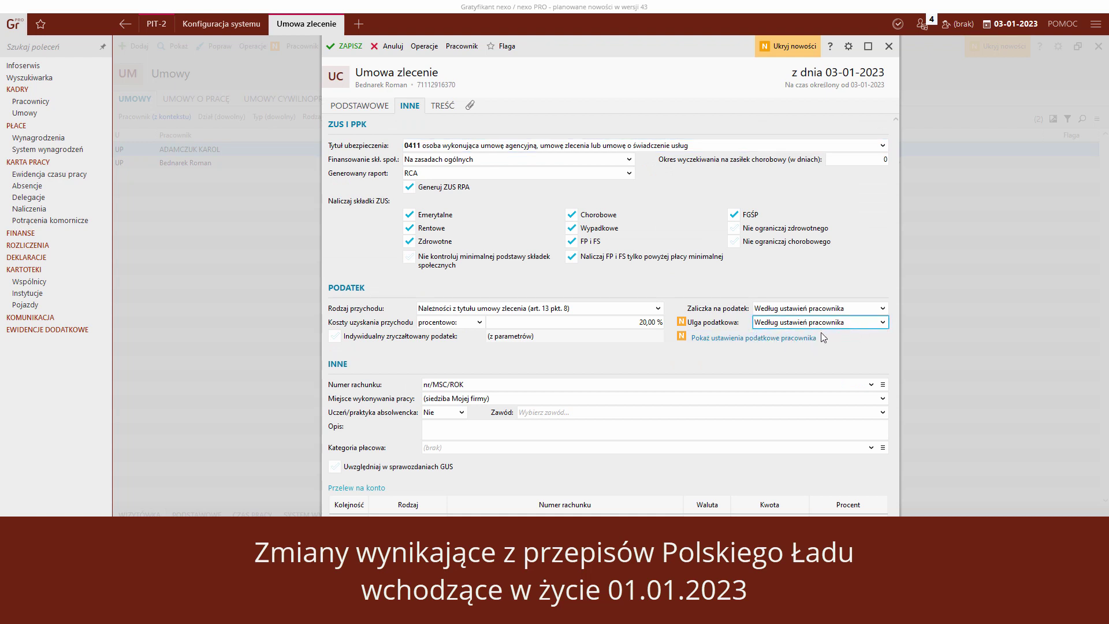
- Review the employee's tax settings from within the mandate contract and close the employee record
left_click(771, 339)
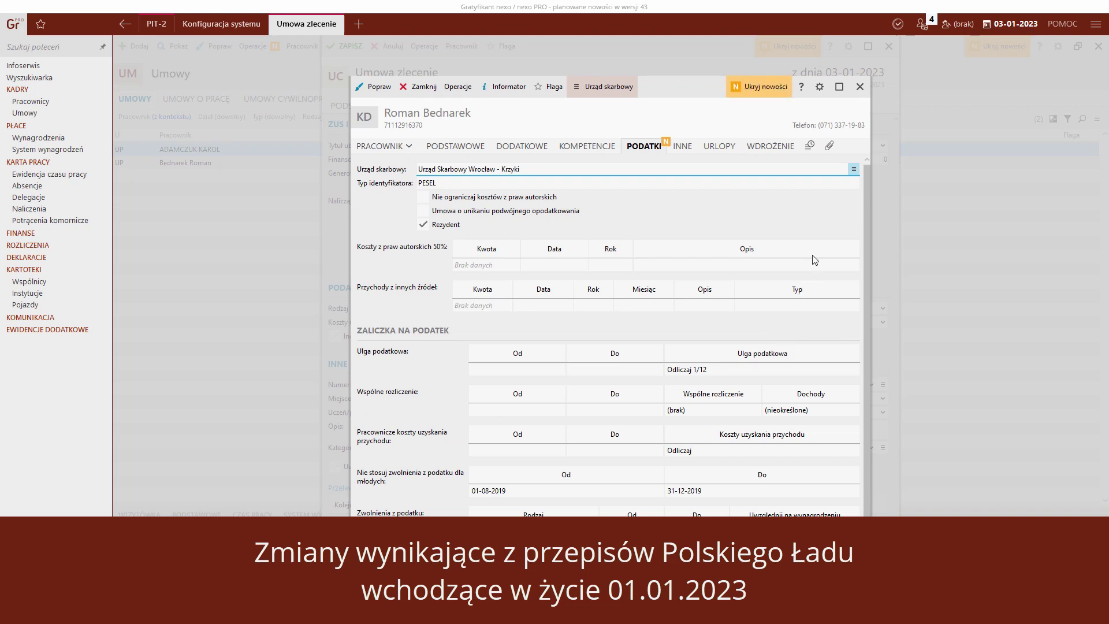
left_click(860, 86)
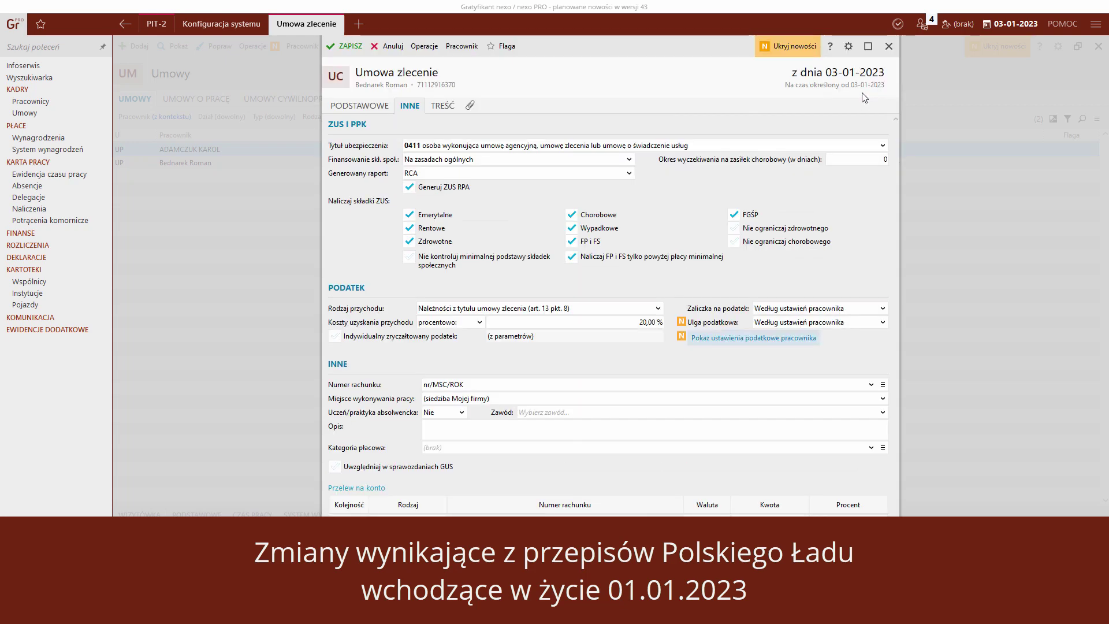
- Open the Lista rachunków definition in the pay system for editing and toggle its Ulga podatkowa miesięczna option
left_click(48, 149)
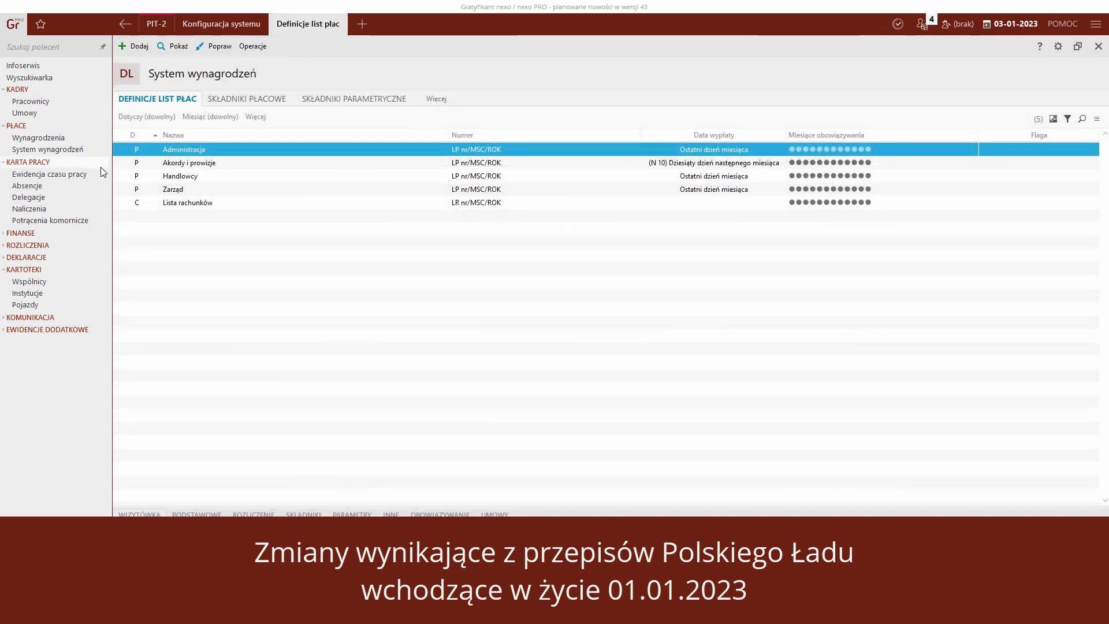
left_click(175, 201)
right_click(176, 201)
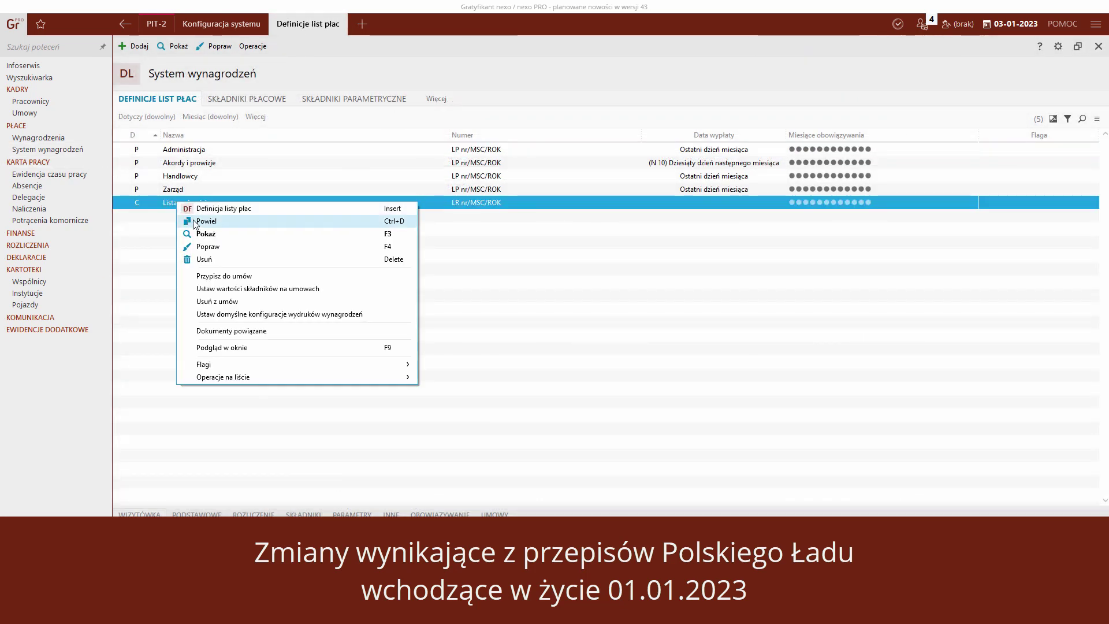
left_click(219, 248)
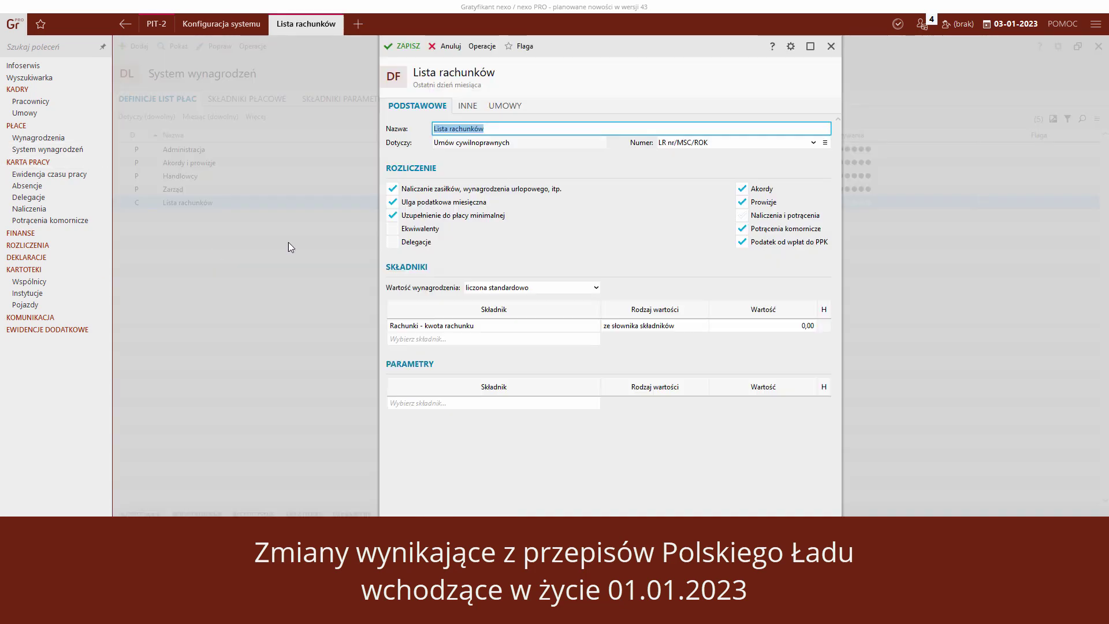
left_click(394, 203)
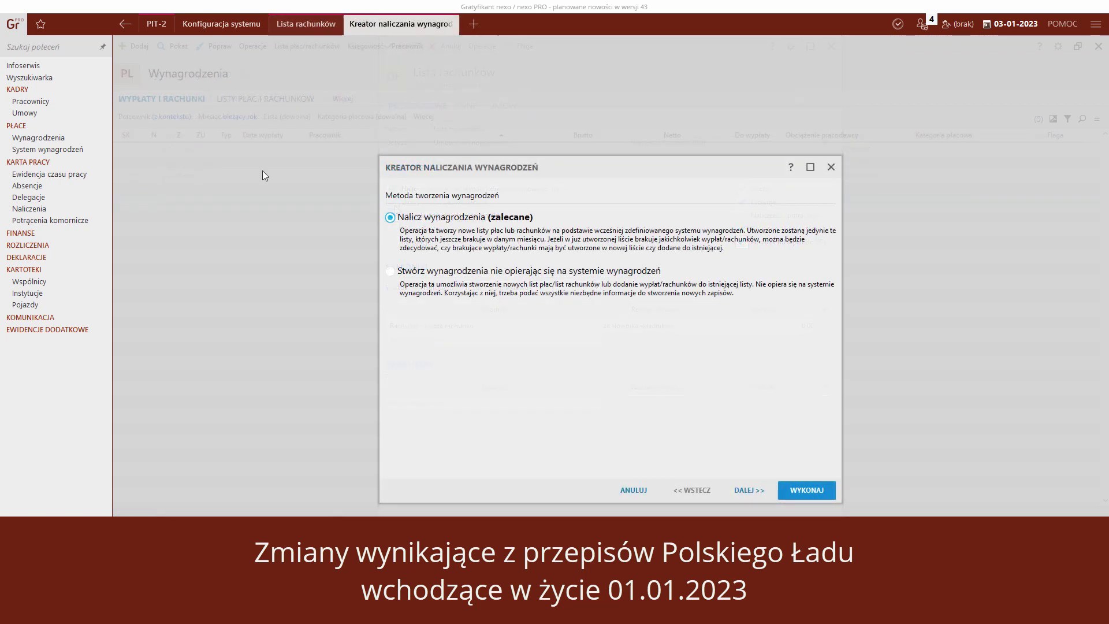
- Create a new bill list independent of the pay system, without a template definition, and enable Ulga podatkowa miesięczna in its parameters
left_click(409, 273)
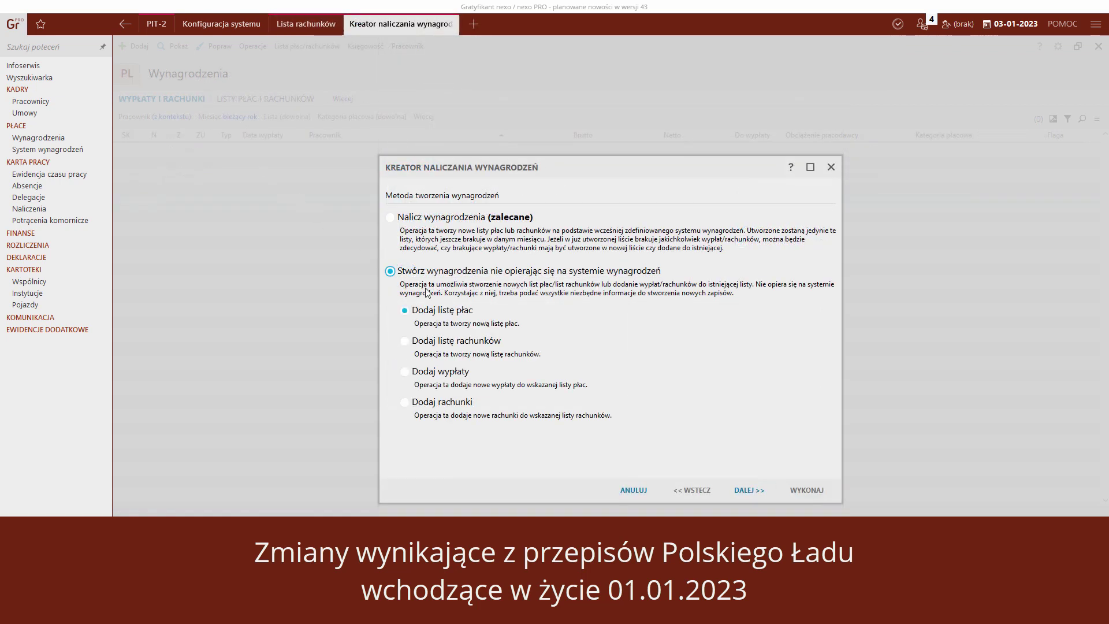
left_click(468, 342)
left_click(749, 490)
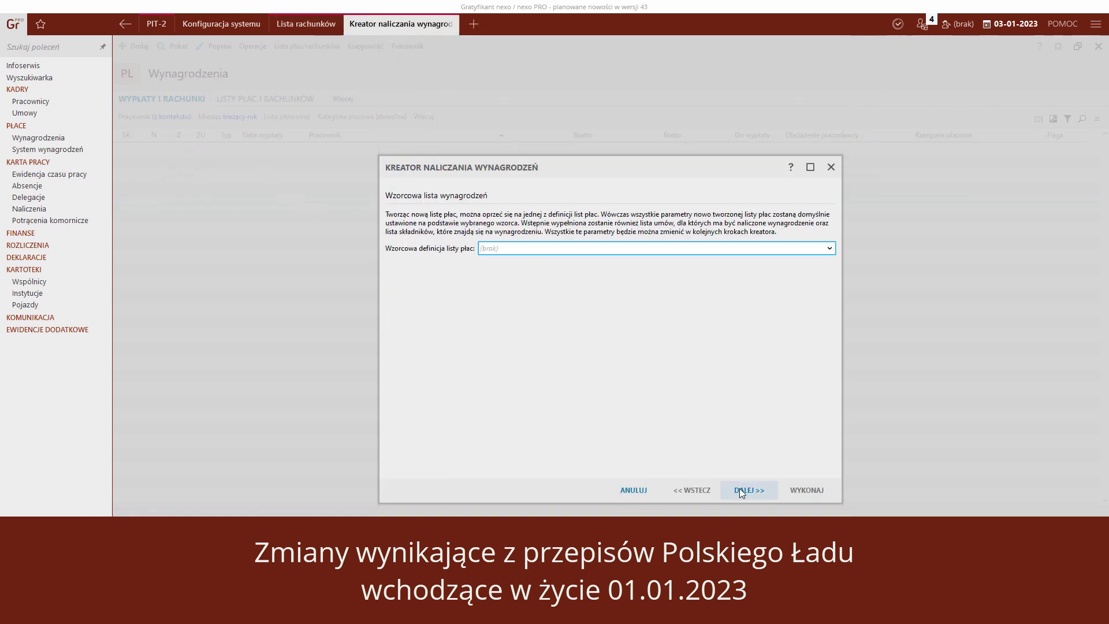
left_click(748, 493)
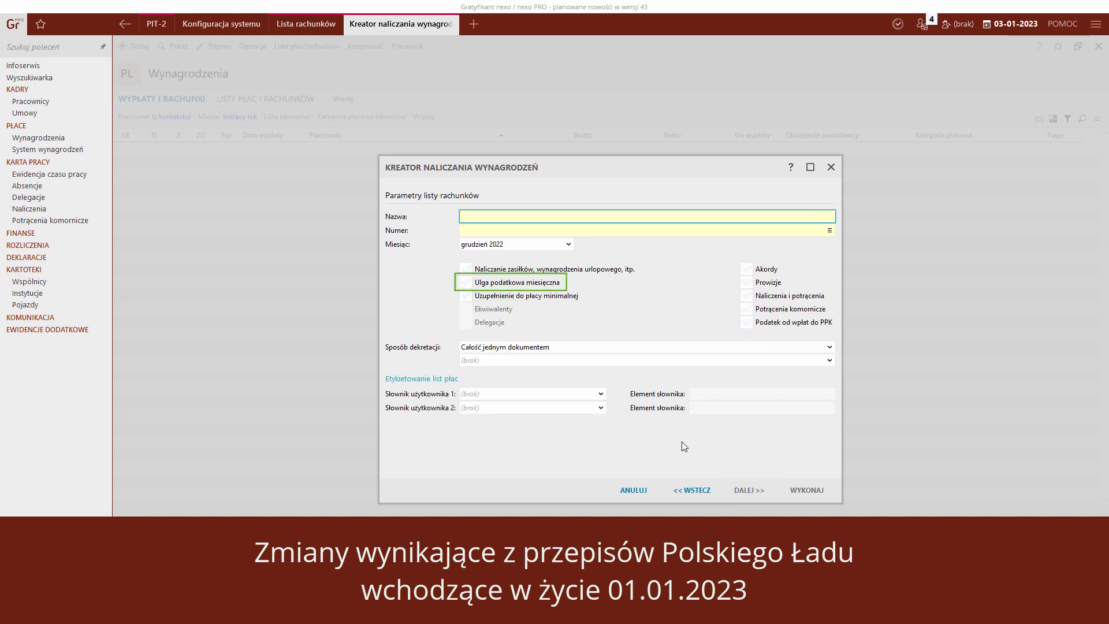
left_click(465, 283)
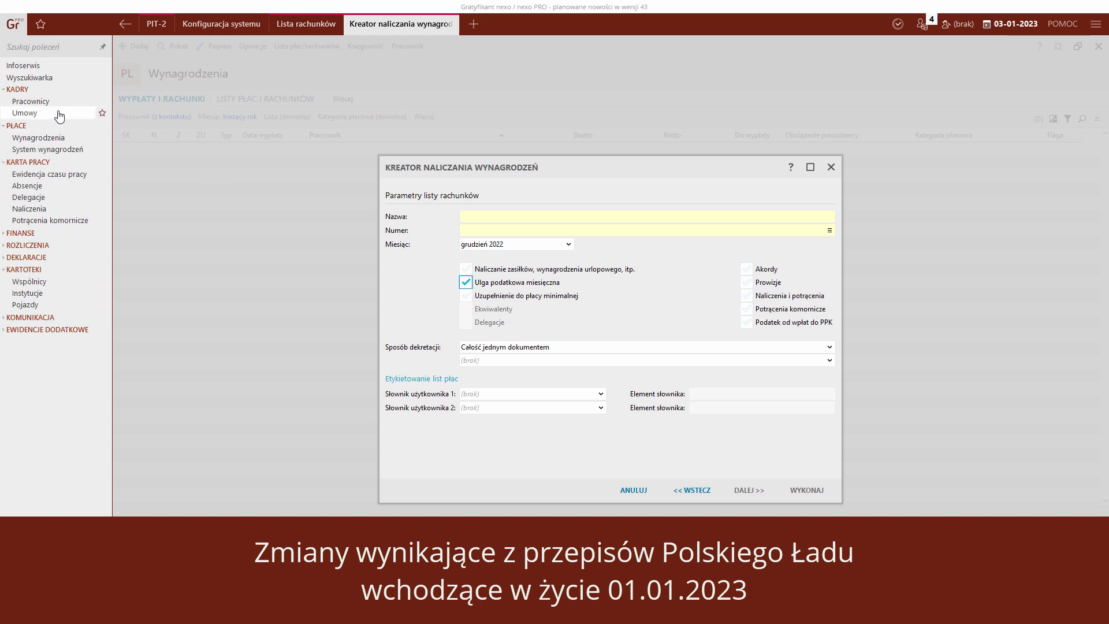
- Check the bulk operations (Zbiorczo) available for a group of selected employees and for contracts on the contracts list
left_click(43, 105)
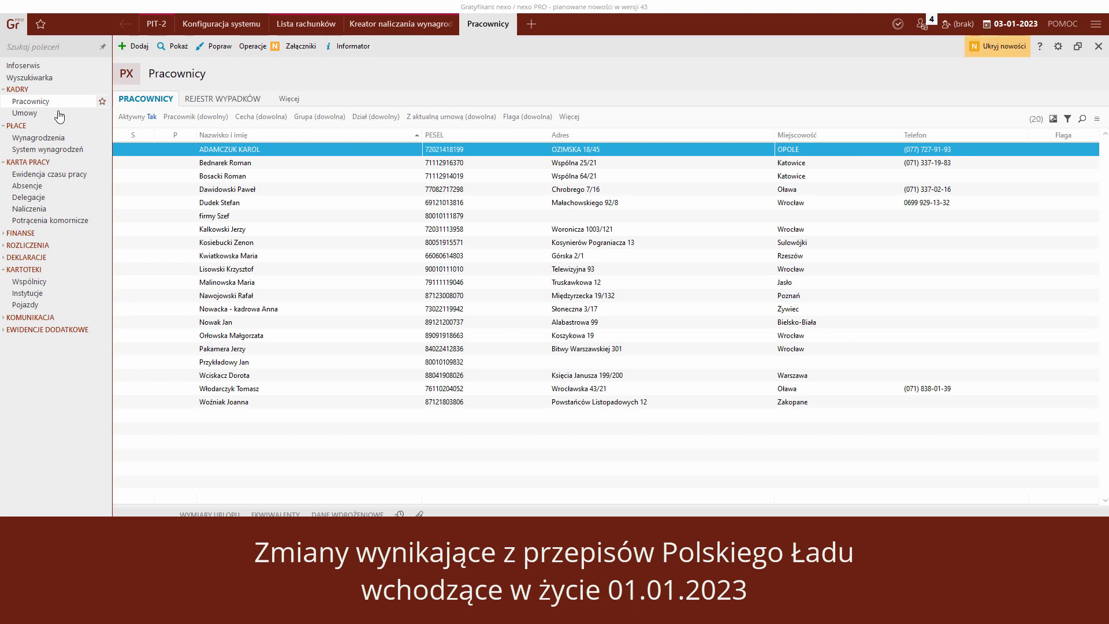
right_click(214, 192)
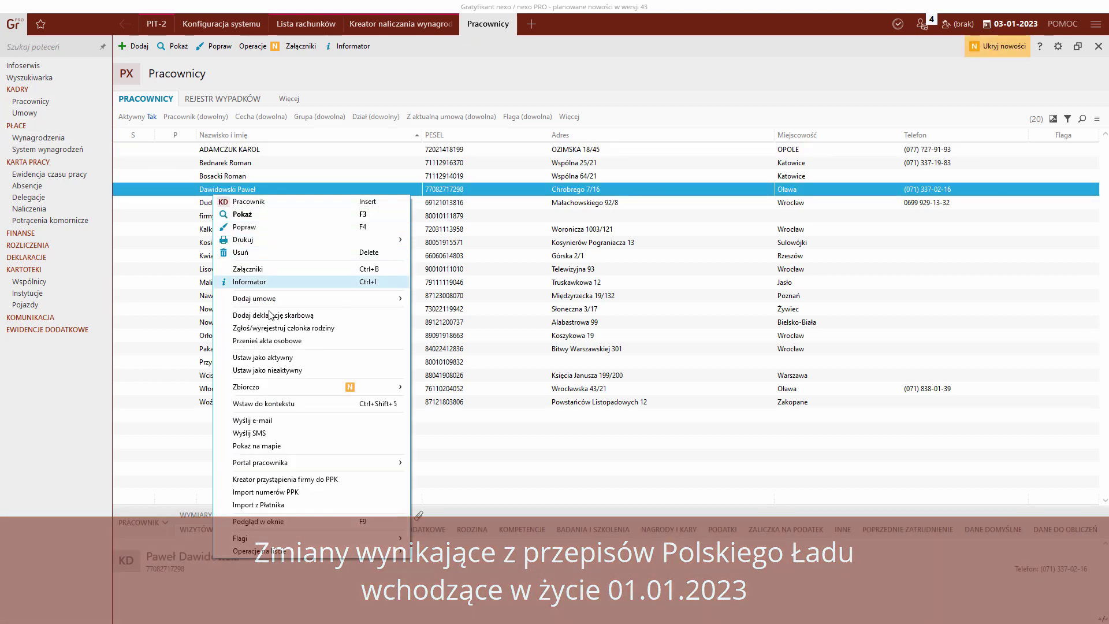
mouse_move(296, 553)
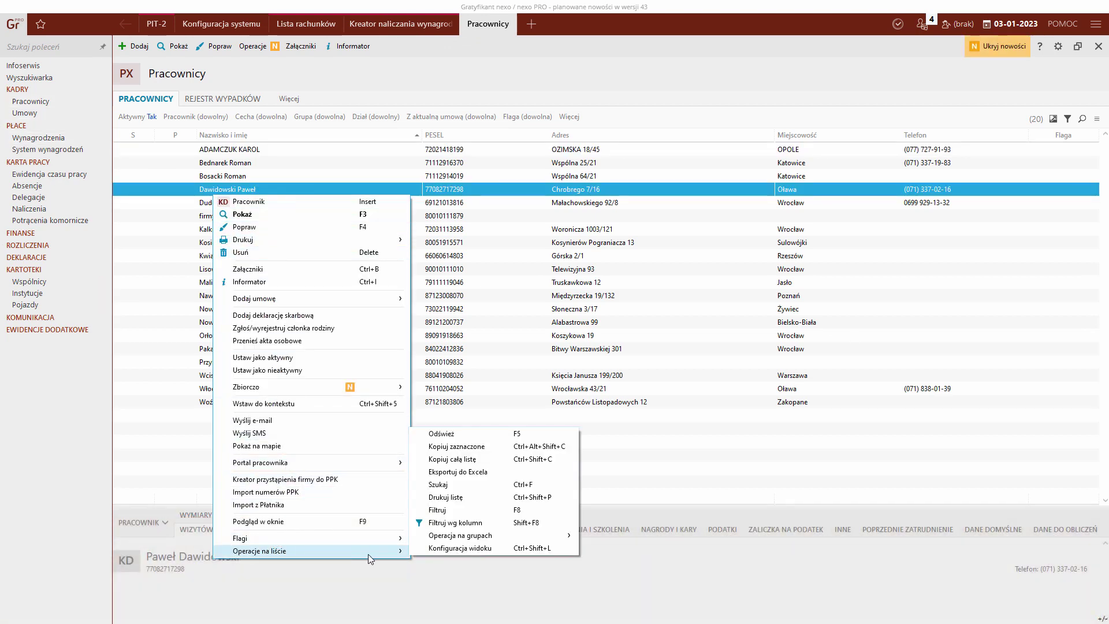
left_click(457, 548)
left_click(535, 419)
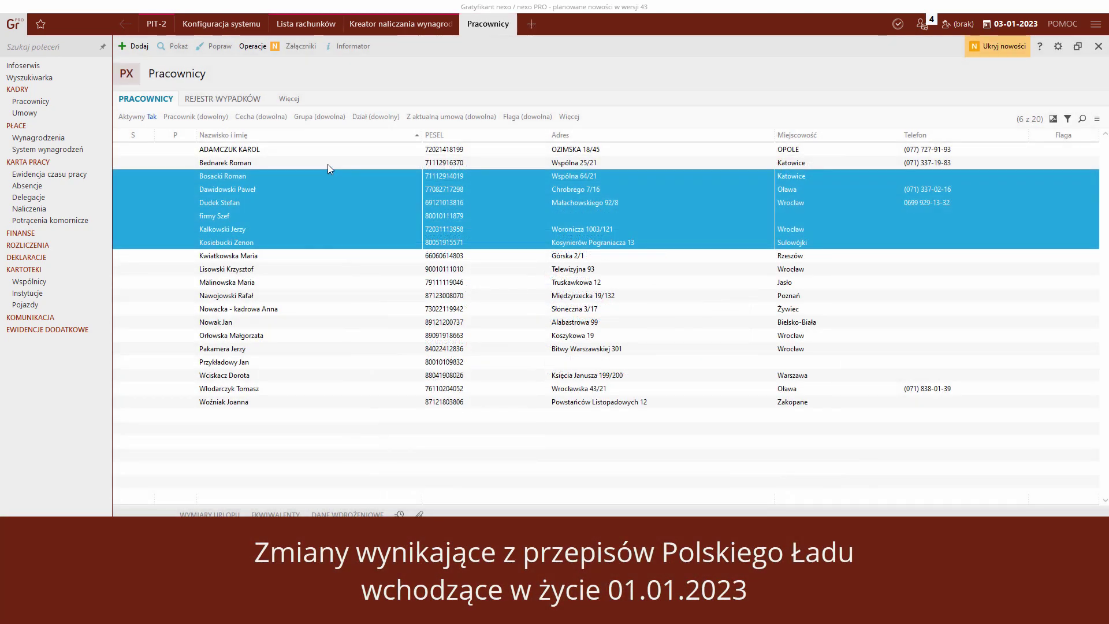
left_click(247, 50)
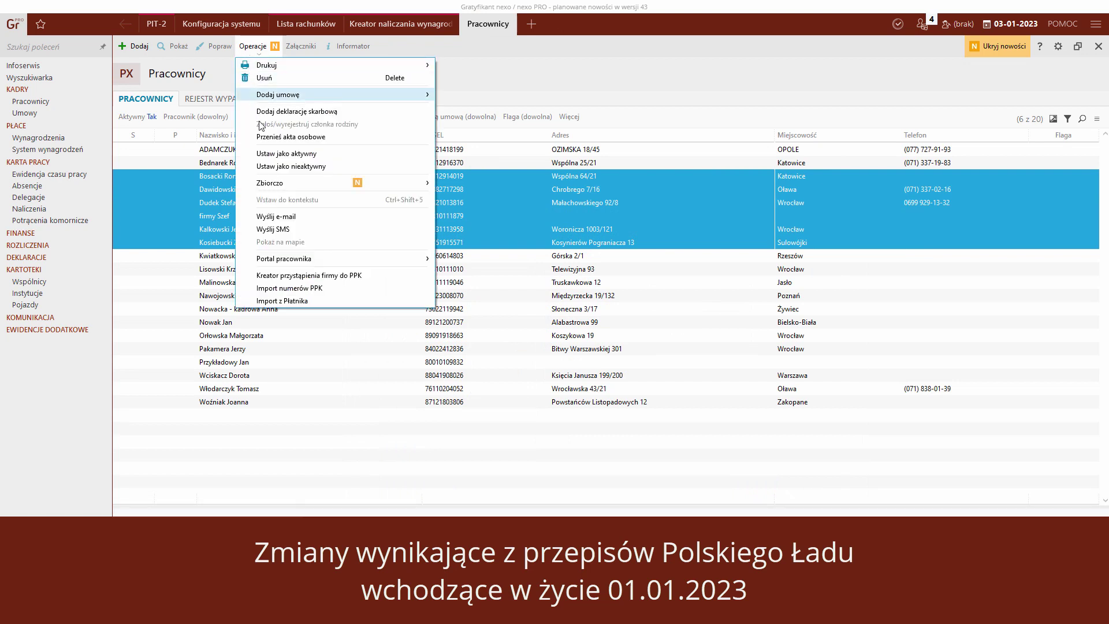
mouse_move(275, 189)
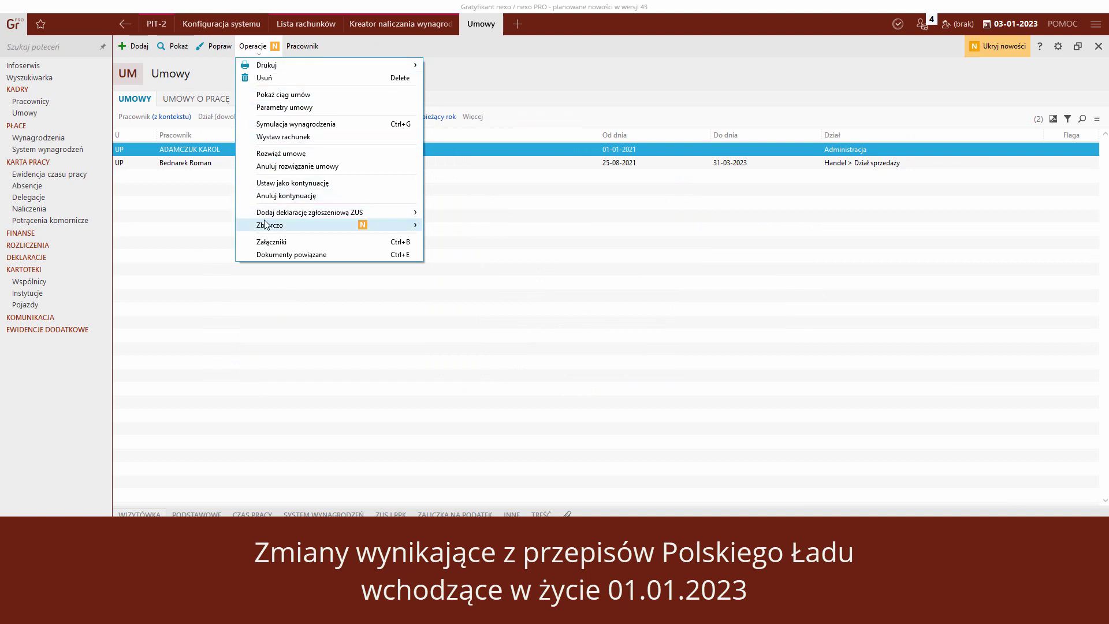
mouse_move(265, 225)
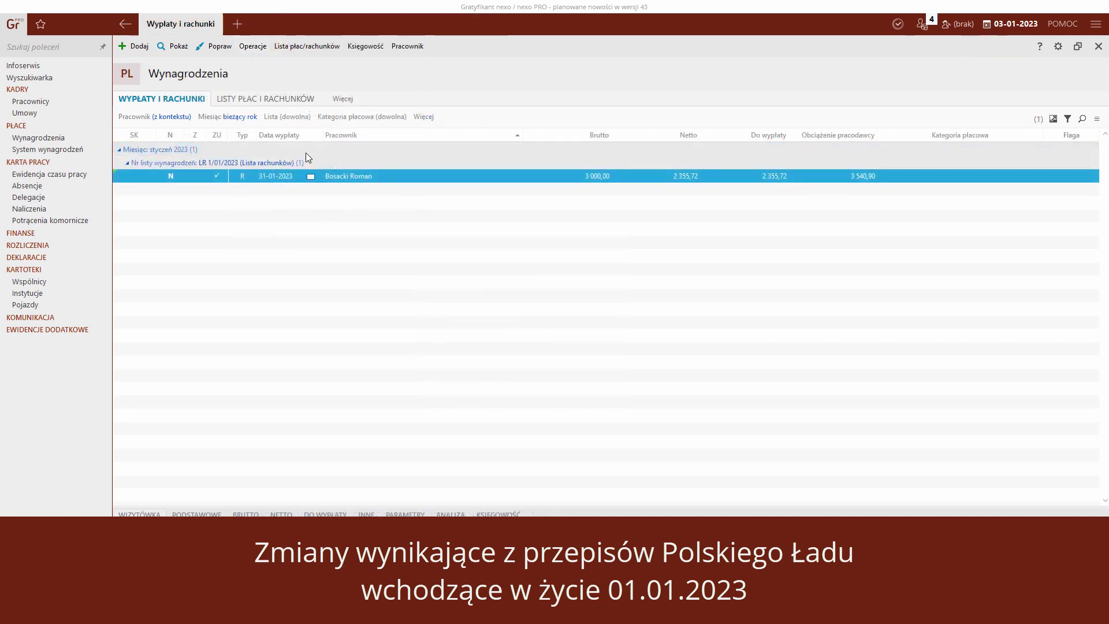
- Preview the Rachunek printout for the January 2023 bill and examine the Ulga podatkowa item in its tax calculations
left_click(253, 47)
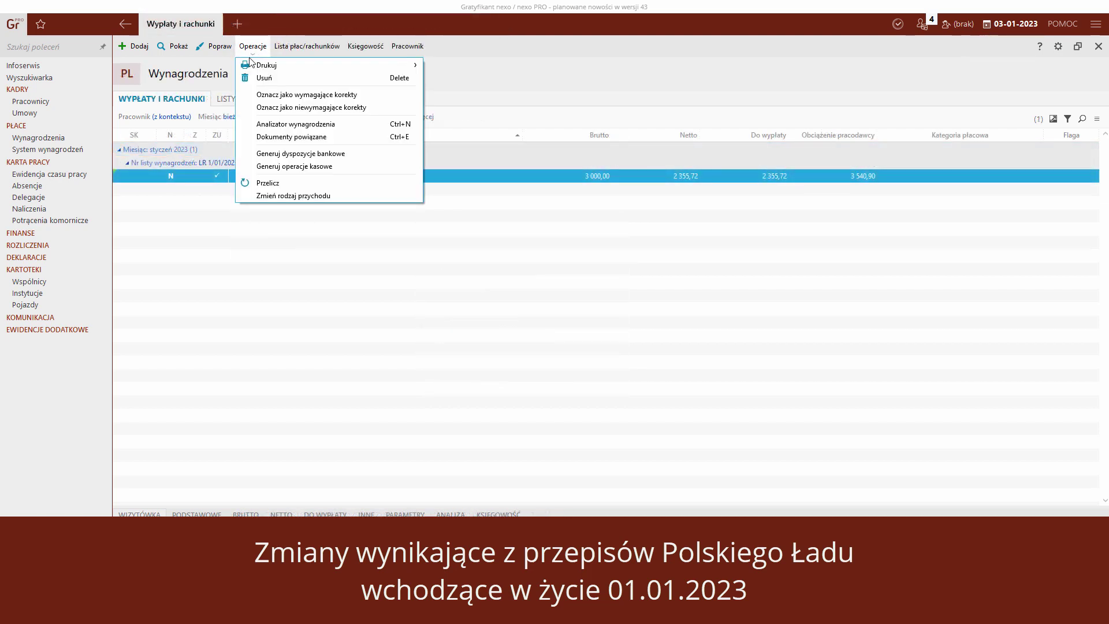
mouse_move(252, 67)
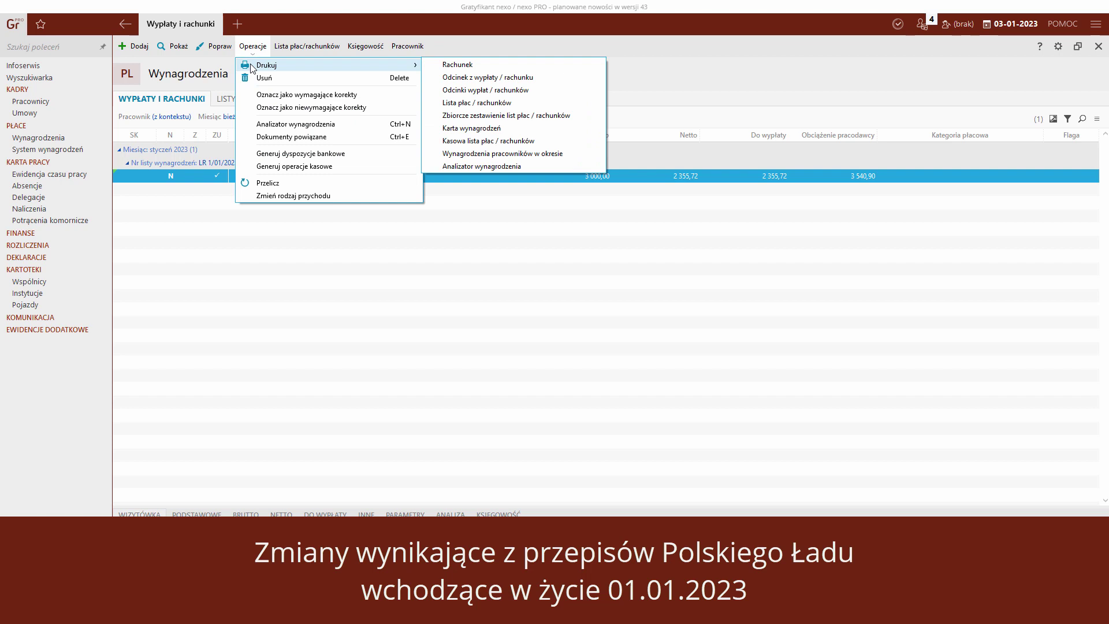
left_click(429, 63)
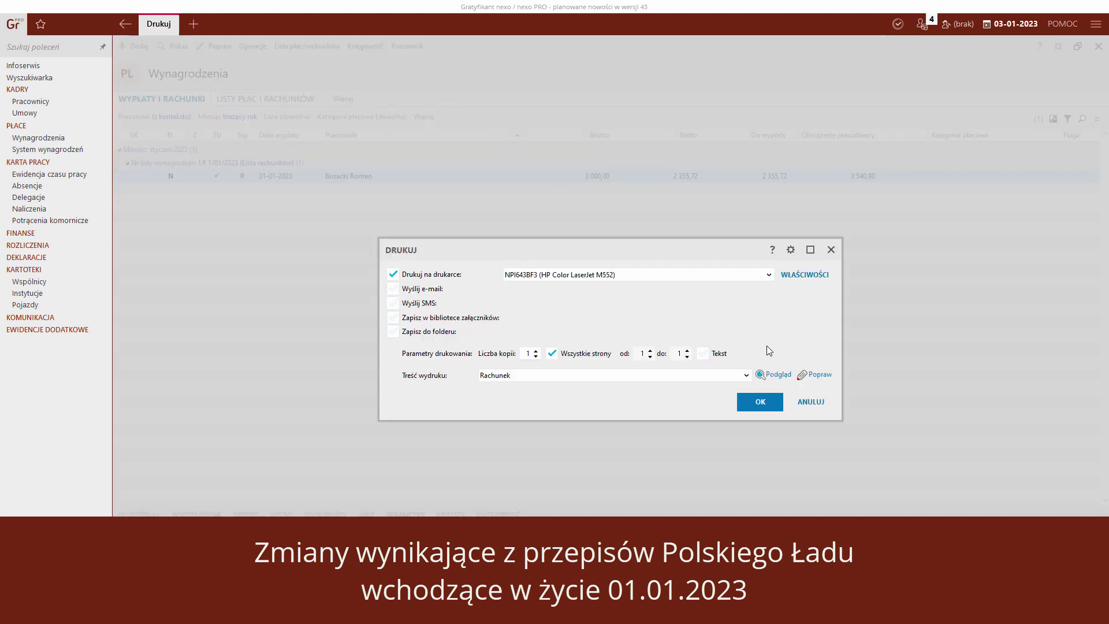
left_click(775, 379)
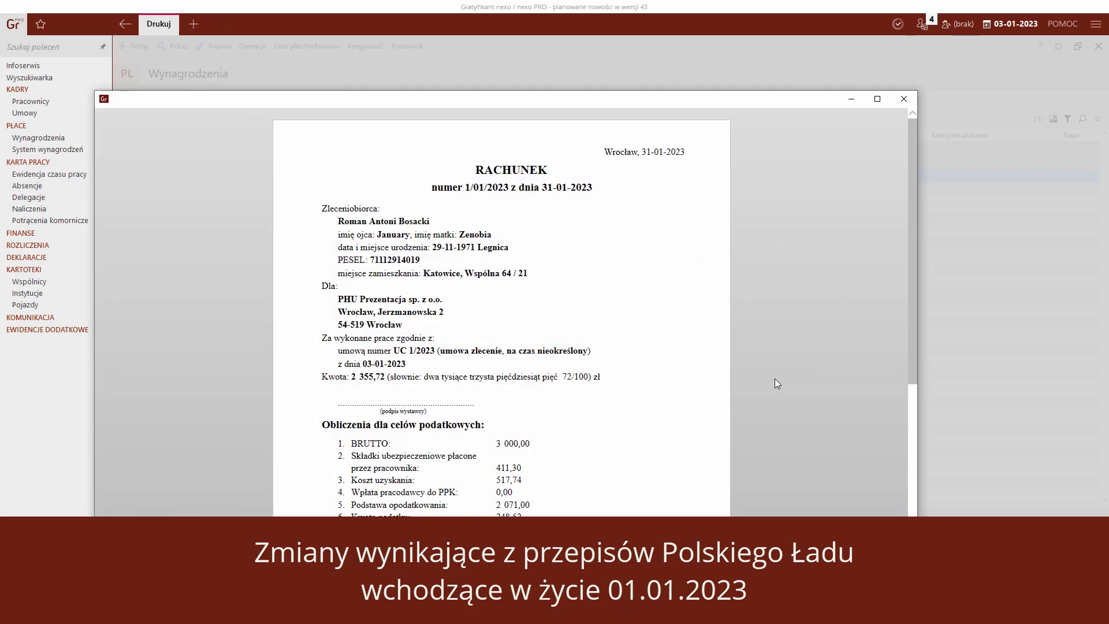
left_click_drag(913, 253, 923, 317)
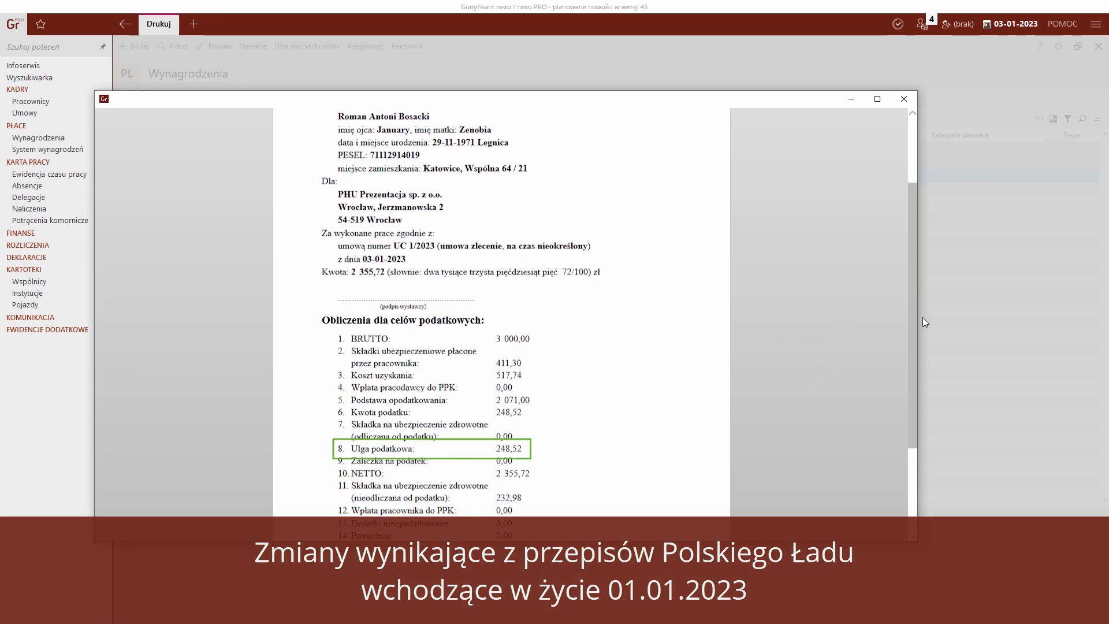